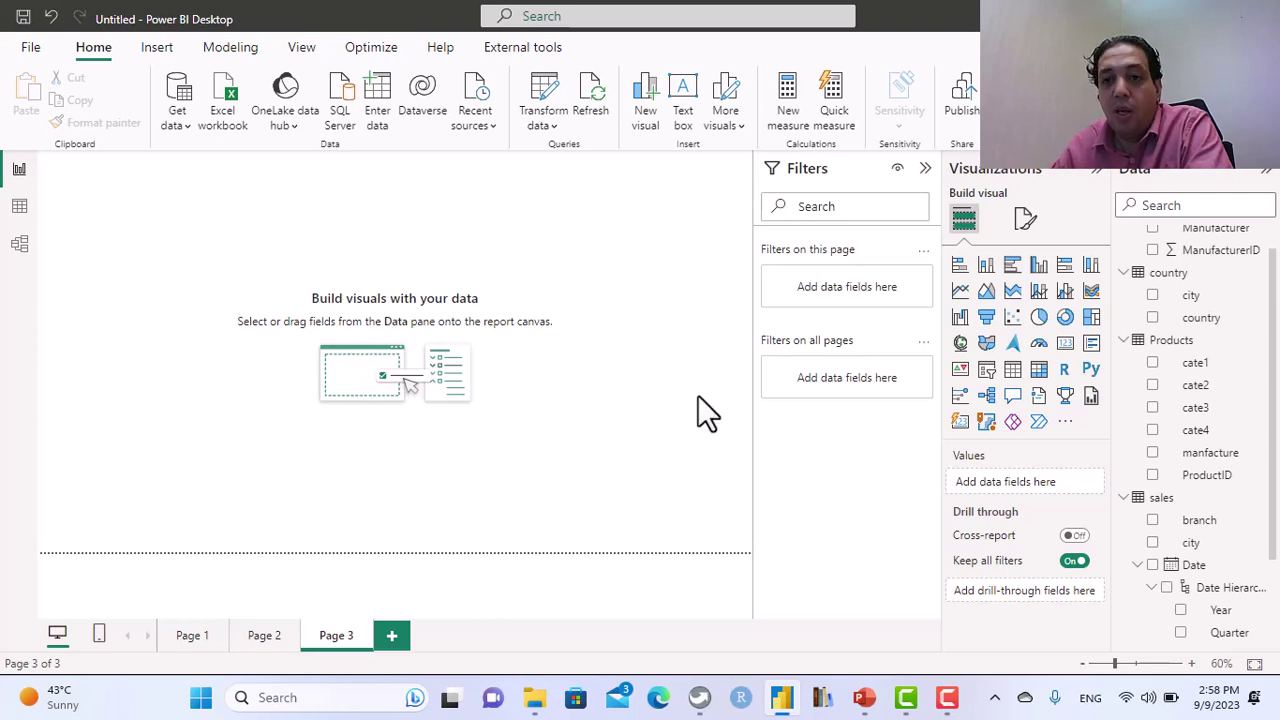
# - Add a matrix with country rows and Sum of price values, then shrink it to a compact size
pyautogui.click(1013, 370)
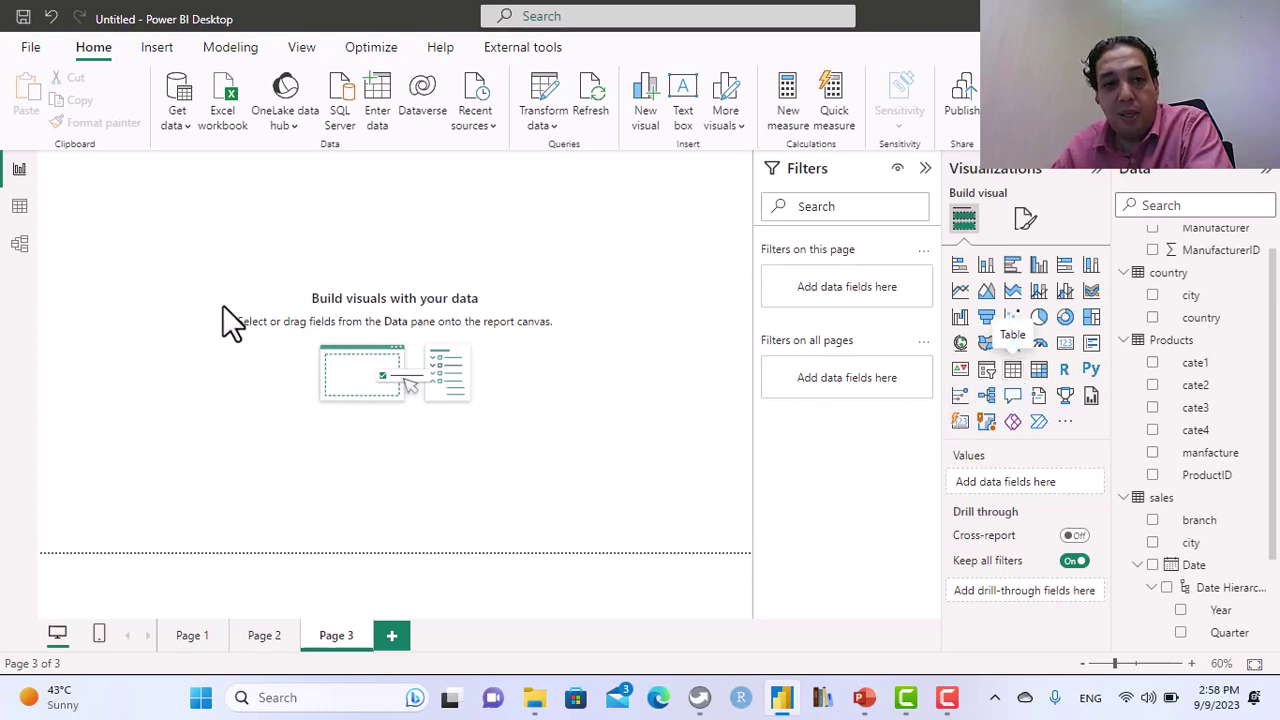
pyautogui.moveTo(134, 262); pyautogui.dragTo(444, 304)
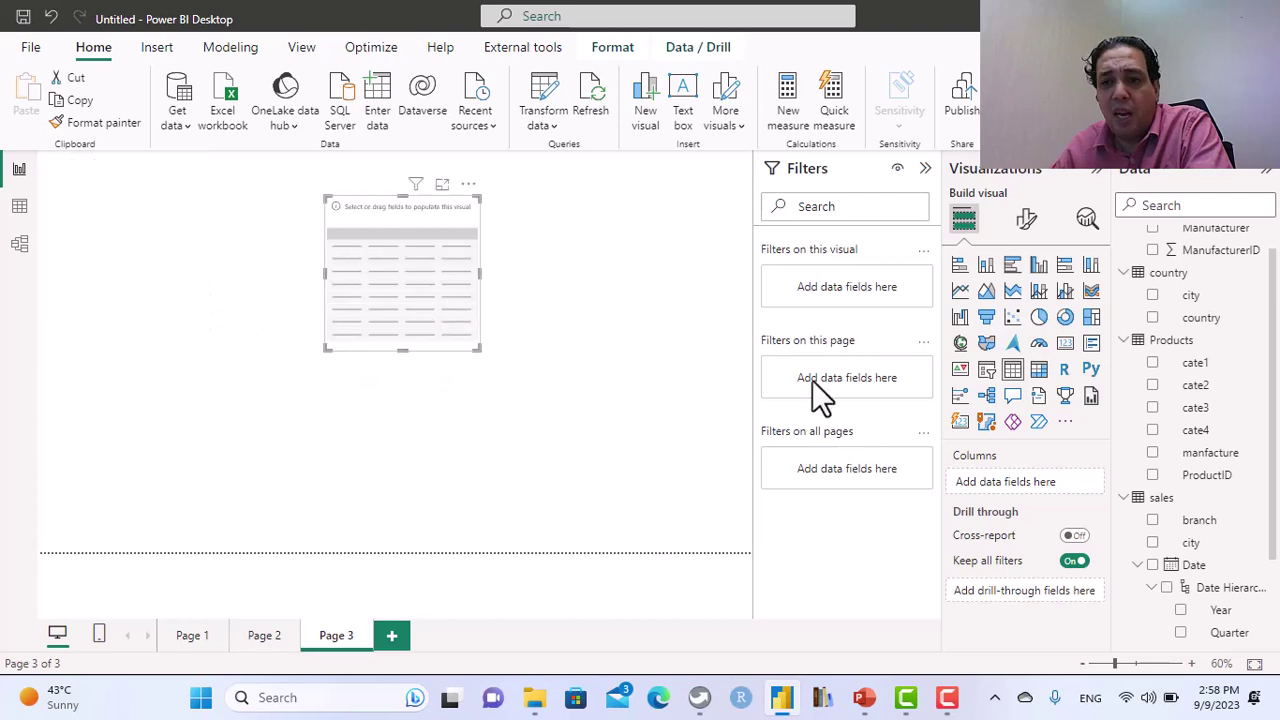
pyautogui.click(1039, 372)
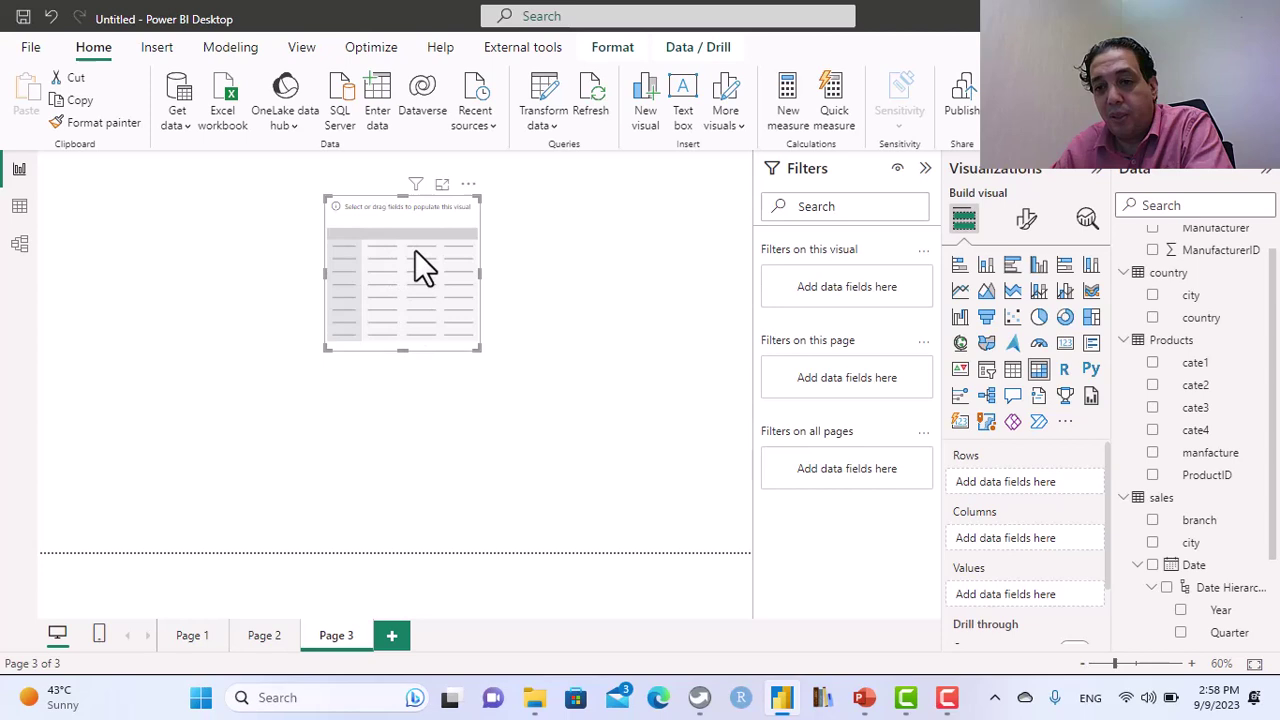
pyautogui.click(1153, 318)
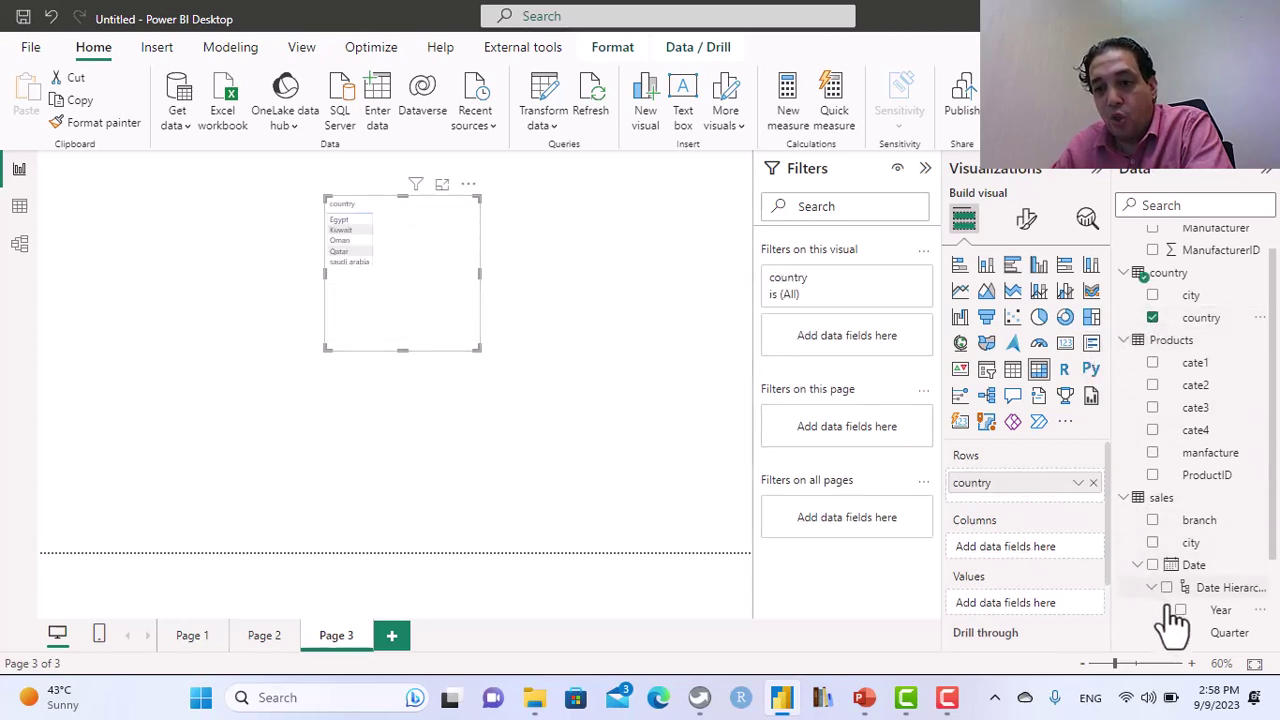
pyautogui.scroll(-1, 1176, 625)
pyautogui.scroll(-1, 1176, 625)
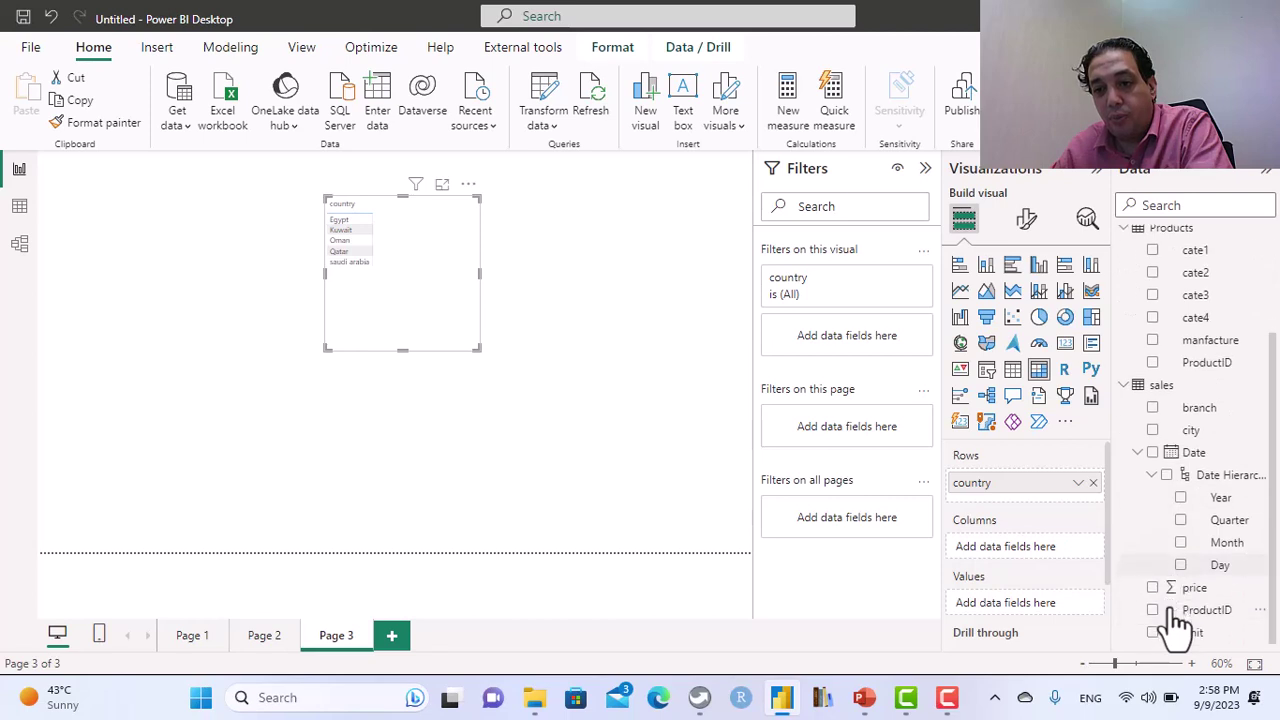
pyautogui.moveTo(1160, 592); pyautogui.dragTo(1070, 602)
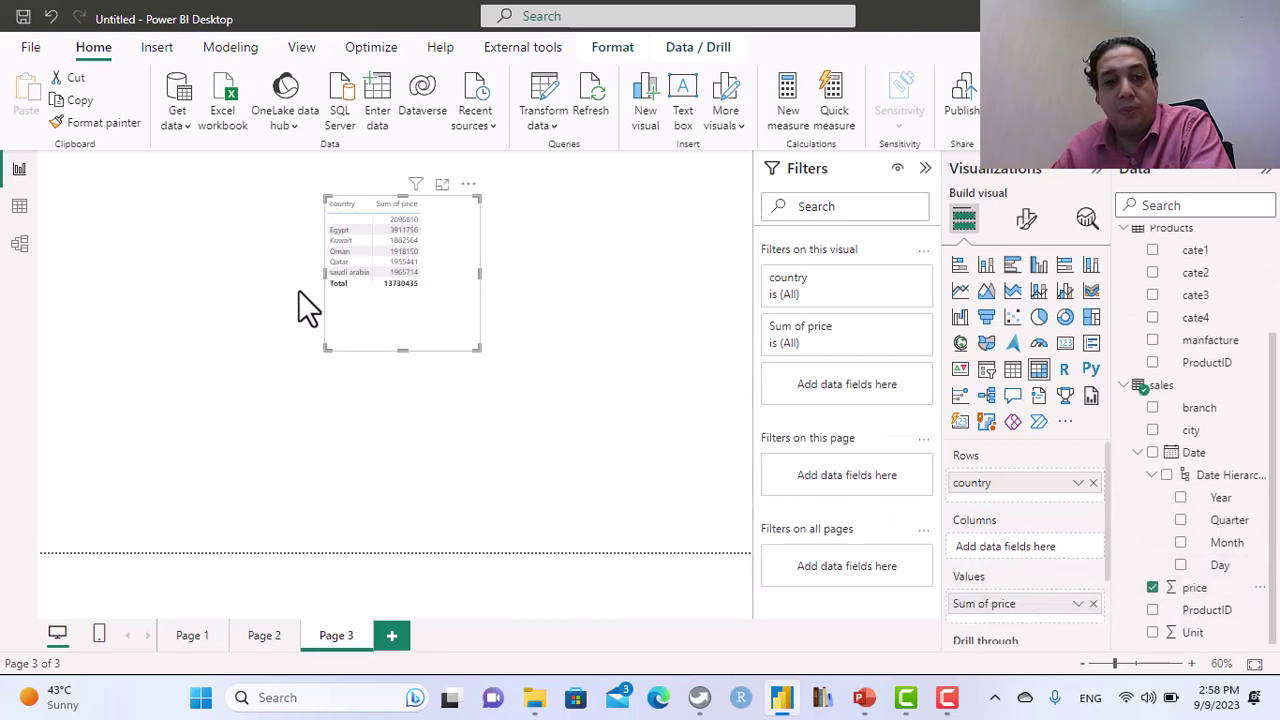
pyautogui.click(368, 345)
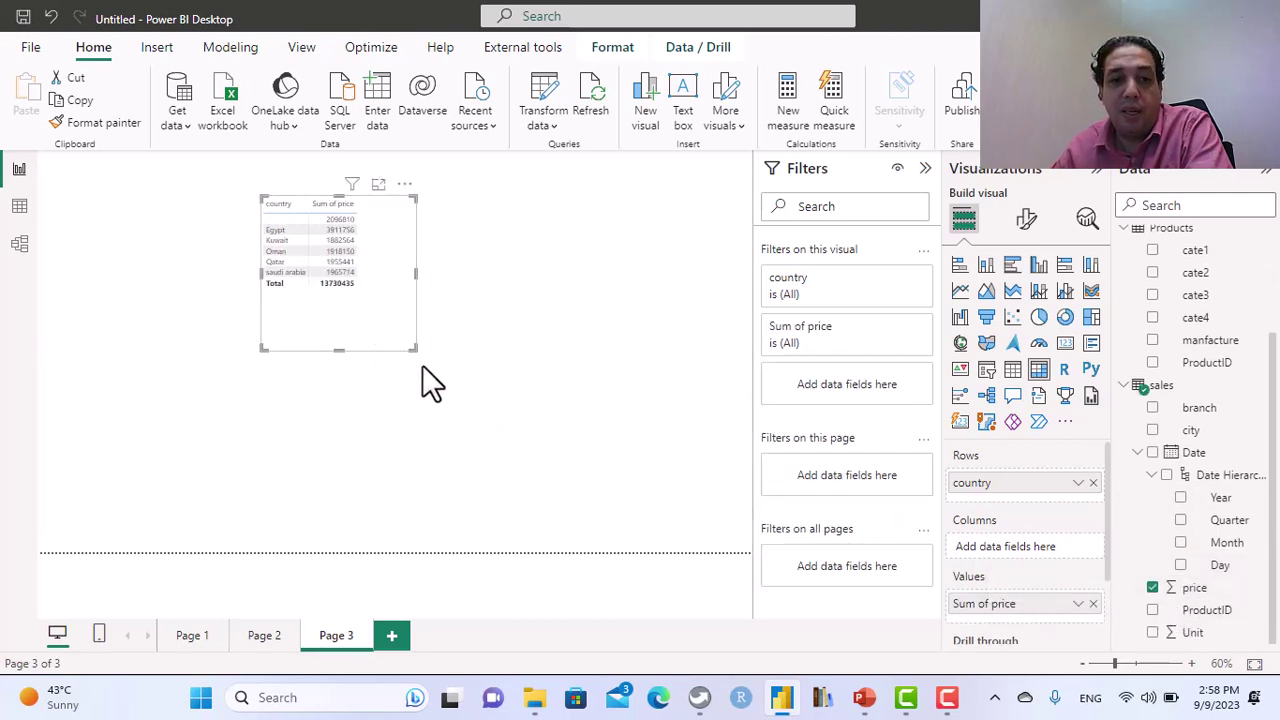
pyautogui.moveTo(415, 350); pyautogui.dragTo(386, 302)
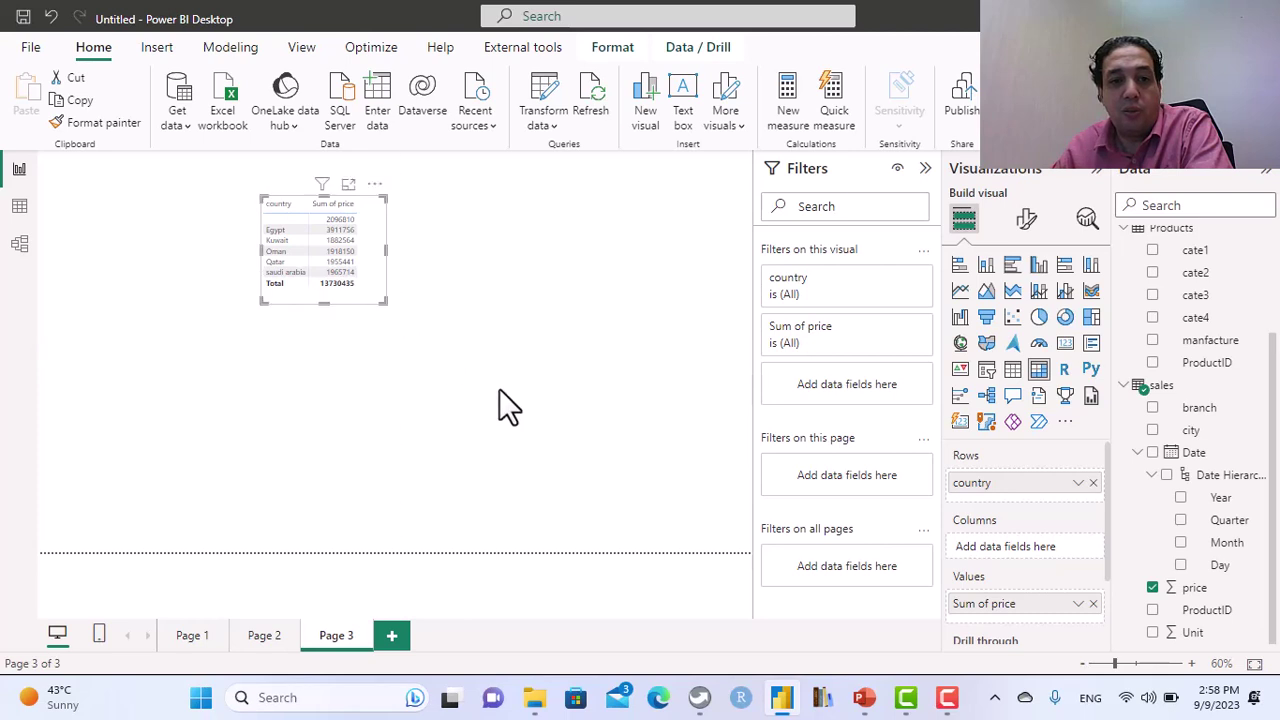
# - Add a line chart of Sum of price by Date Year beside the matrix and widen it
pyautogui.press('Escape')
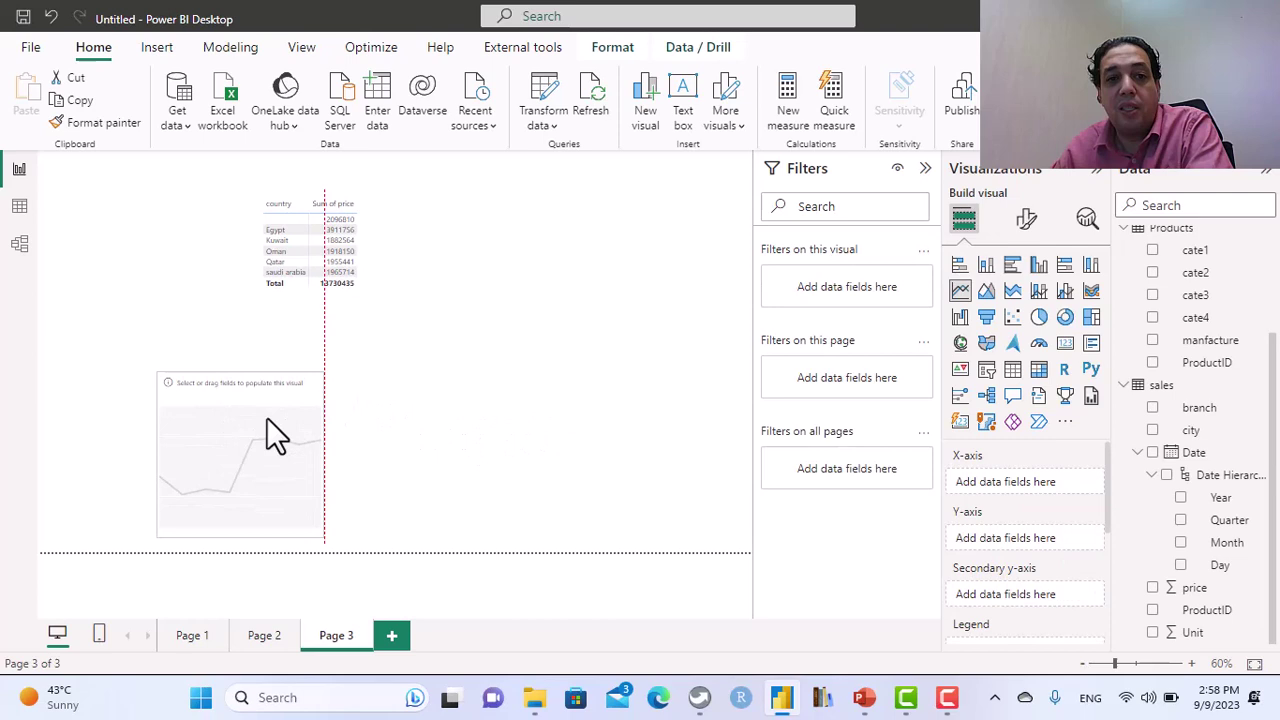
pyautogui.moveTo(274, 434); pyautogui.dragTo(506, 282)
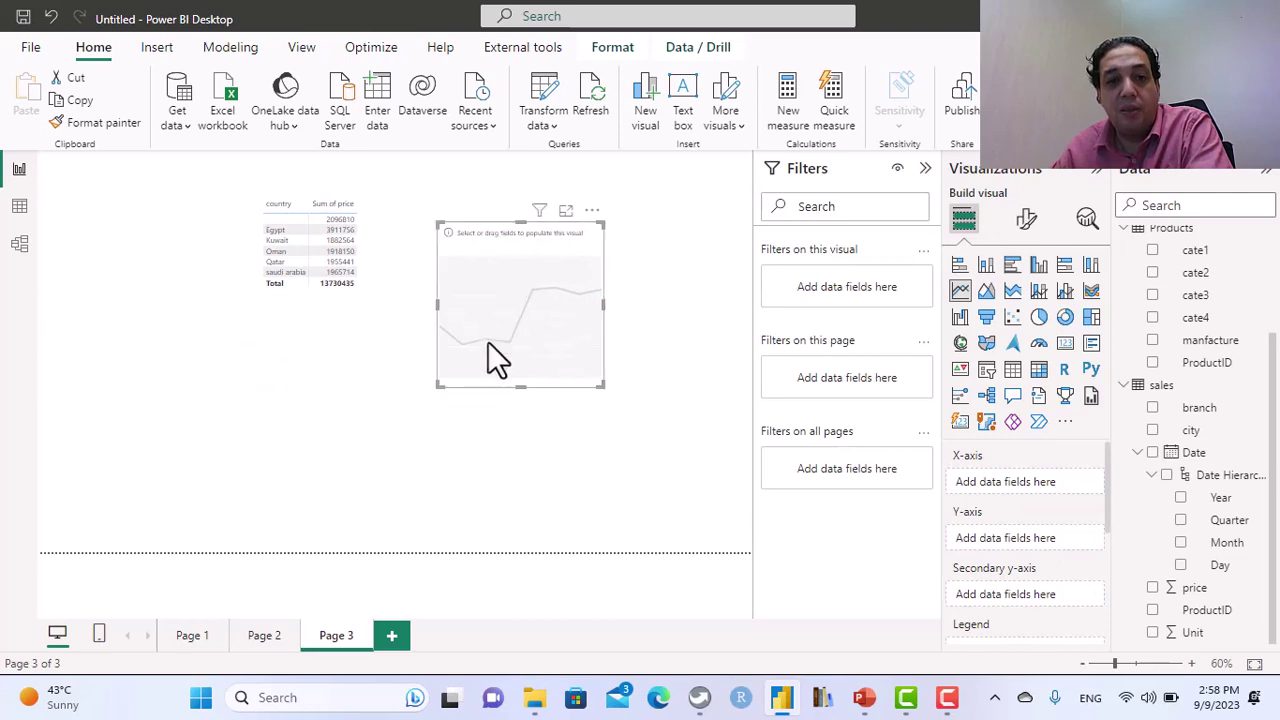
pyautogui.click(1181, 498)
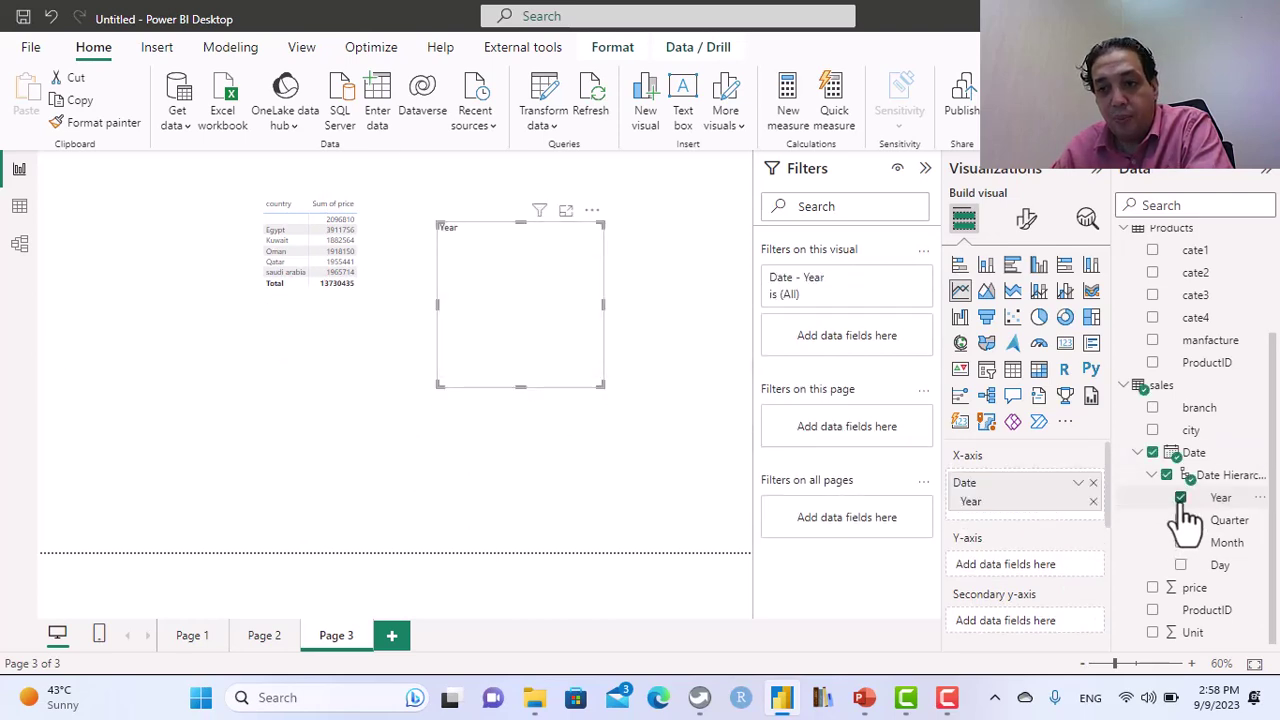
pyautogui.click(1158, 589)
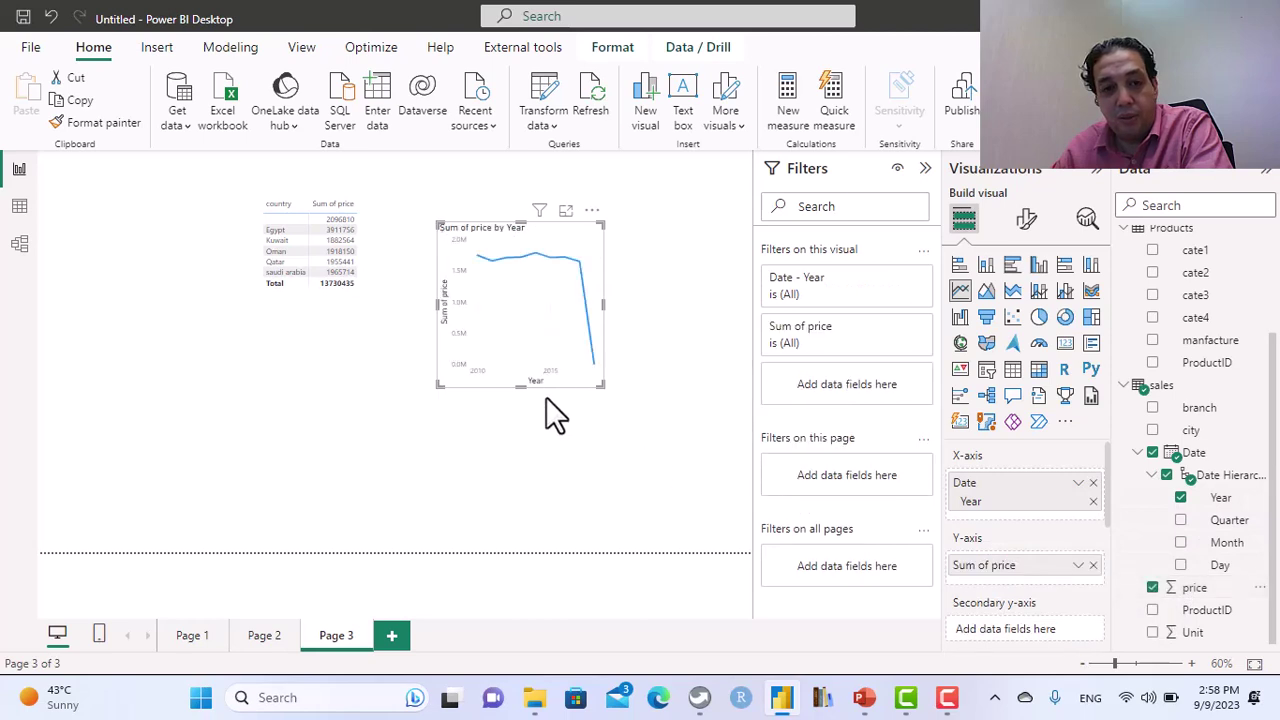
pyautogui.moveTo(600, 388); pyautogui.dragTo(677, 353)
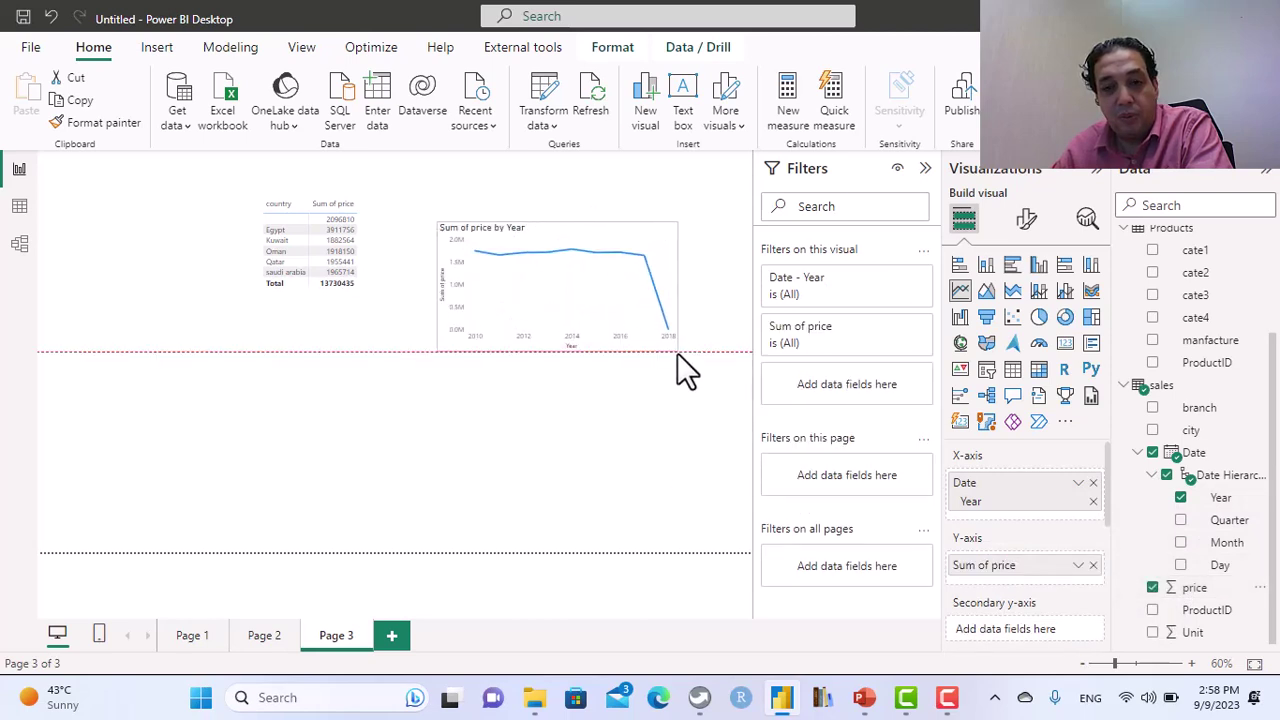
# - Basic-filter the chart's Year to exclude 2018 and blanks, then move it toward the matrix
pyautogui.click(899, 282)
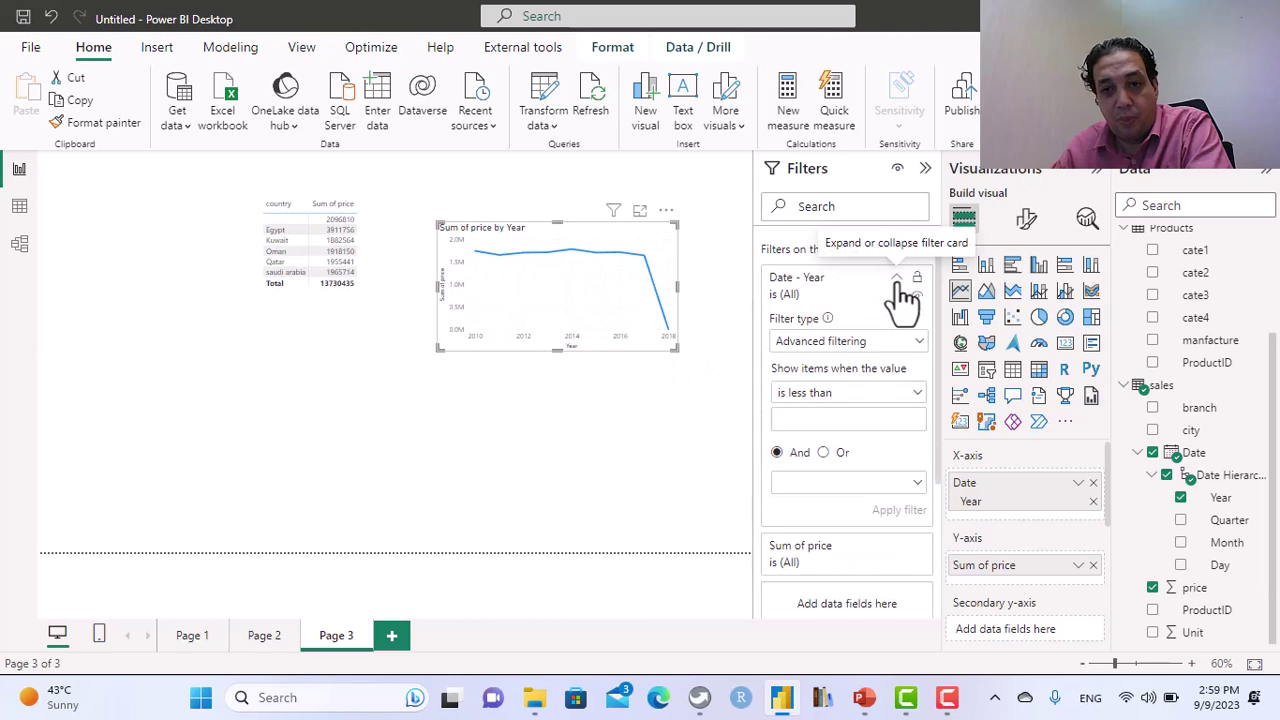
pyautogui.click(862, 345)
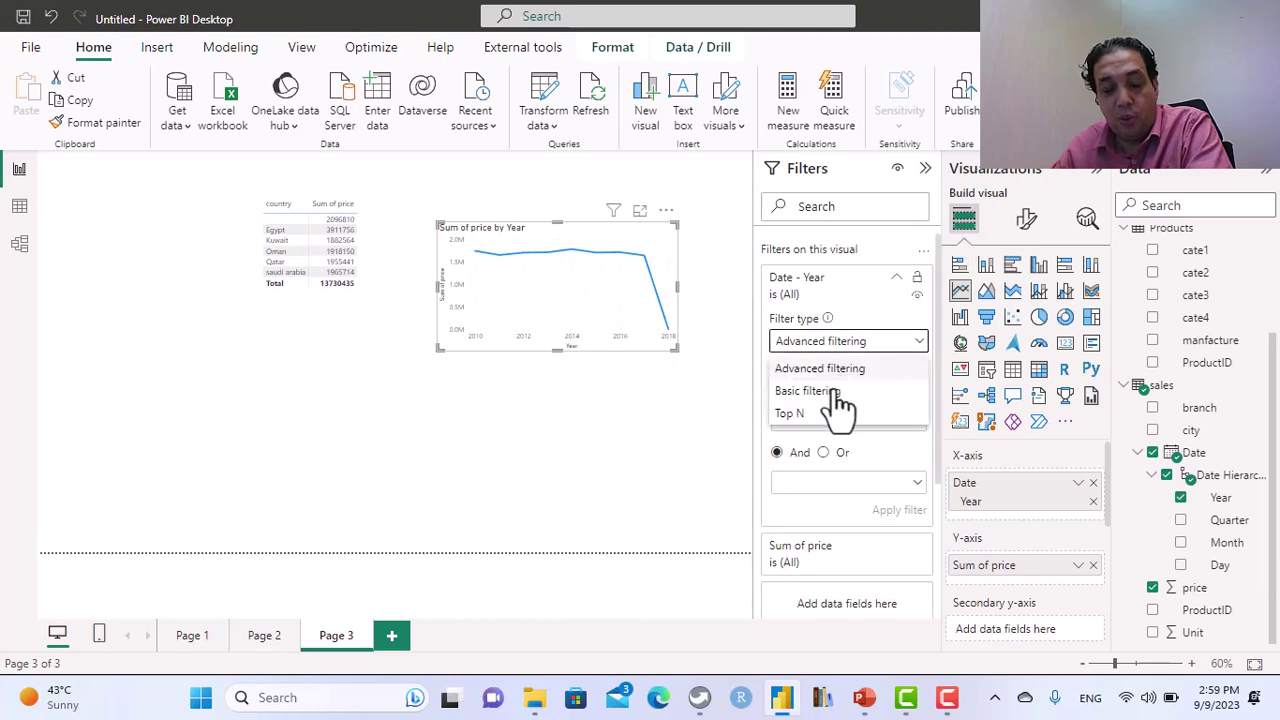
pyautogui.click(836, 392)
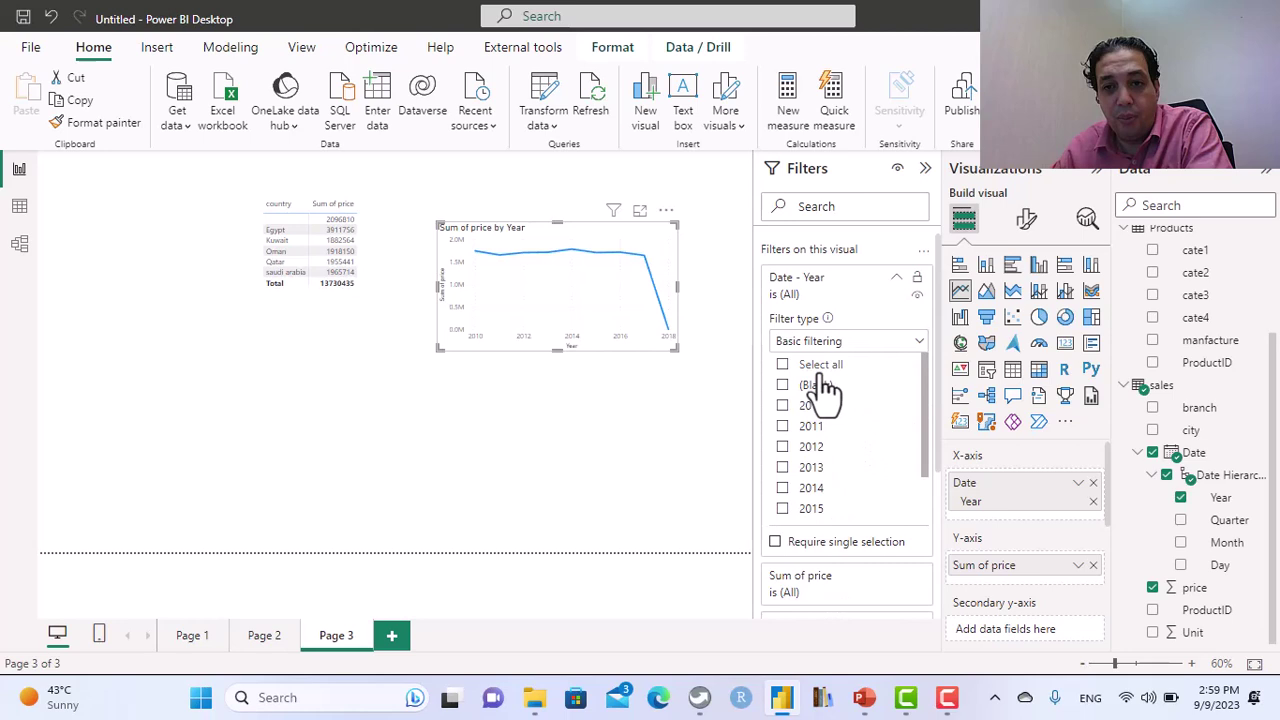
pyautogui.click(818, 386)
pyautogui.scroll(-2, 810, 515)
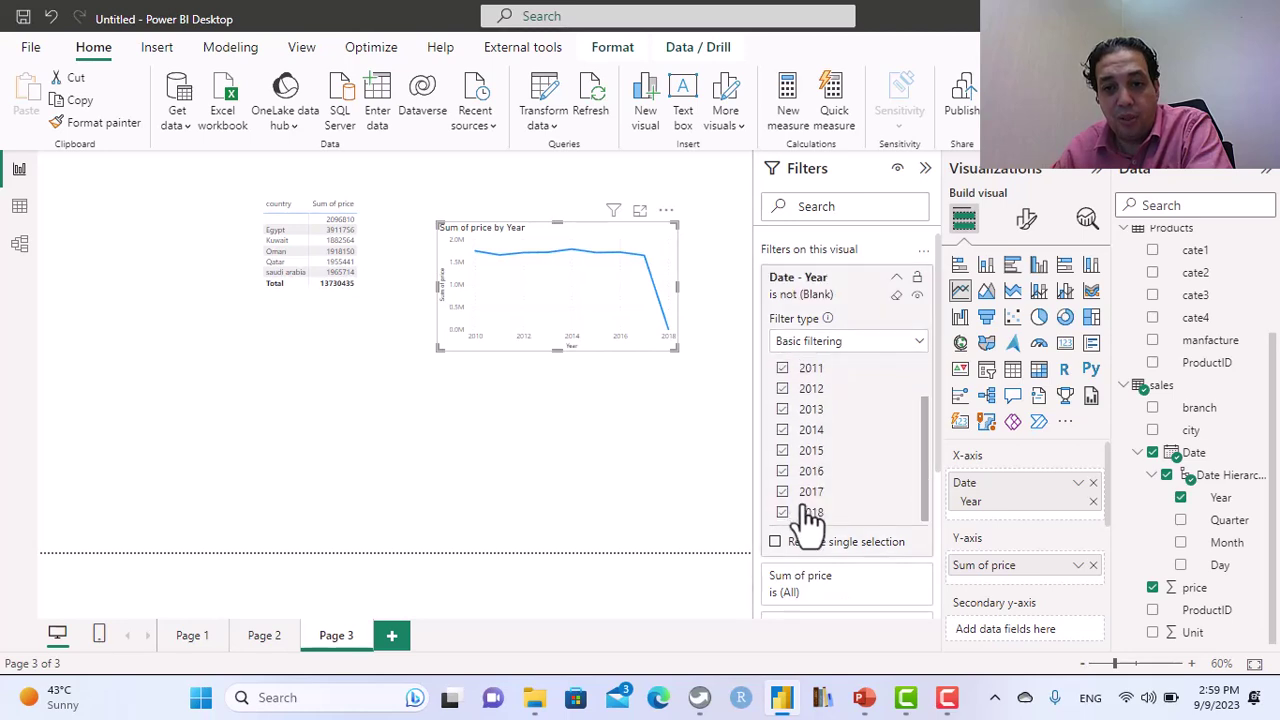
pyautogui.click(806, 512)
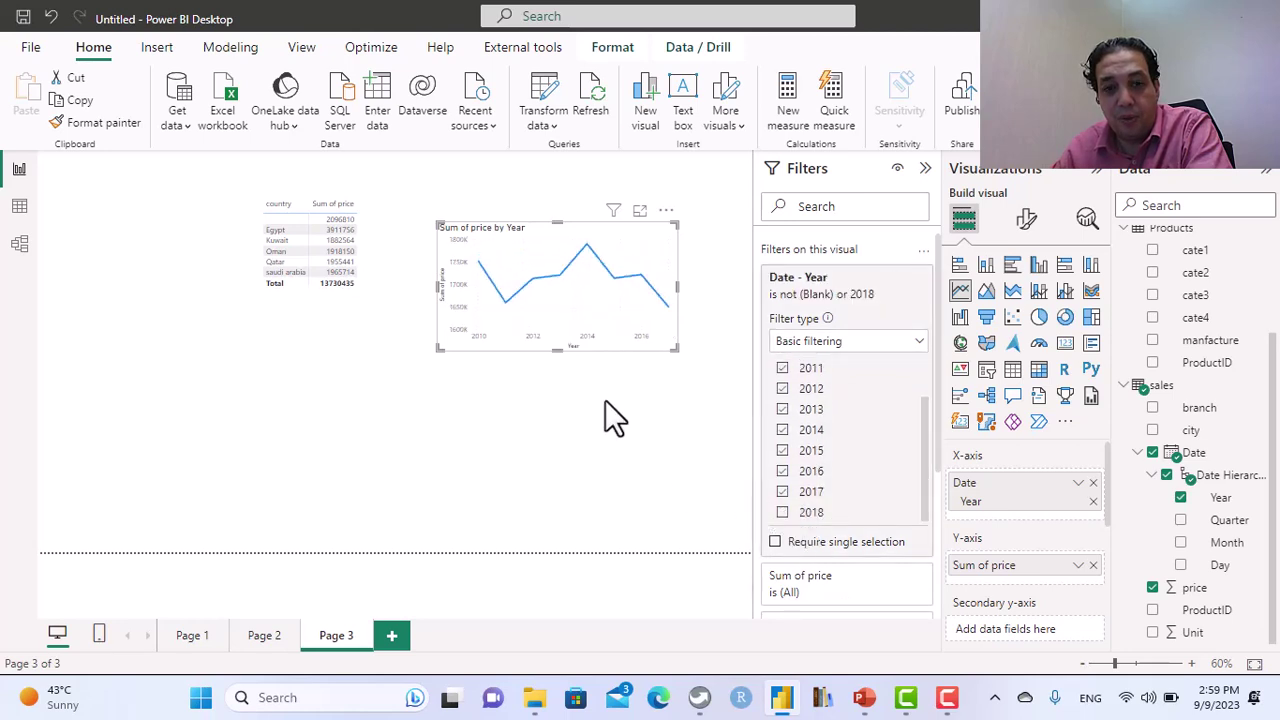
pyautogui.press('Escape')
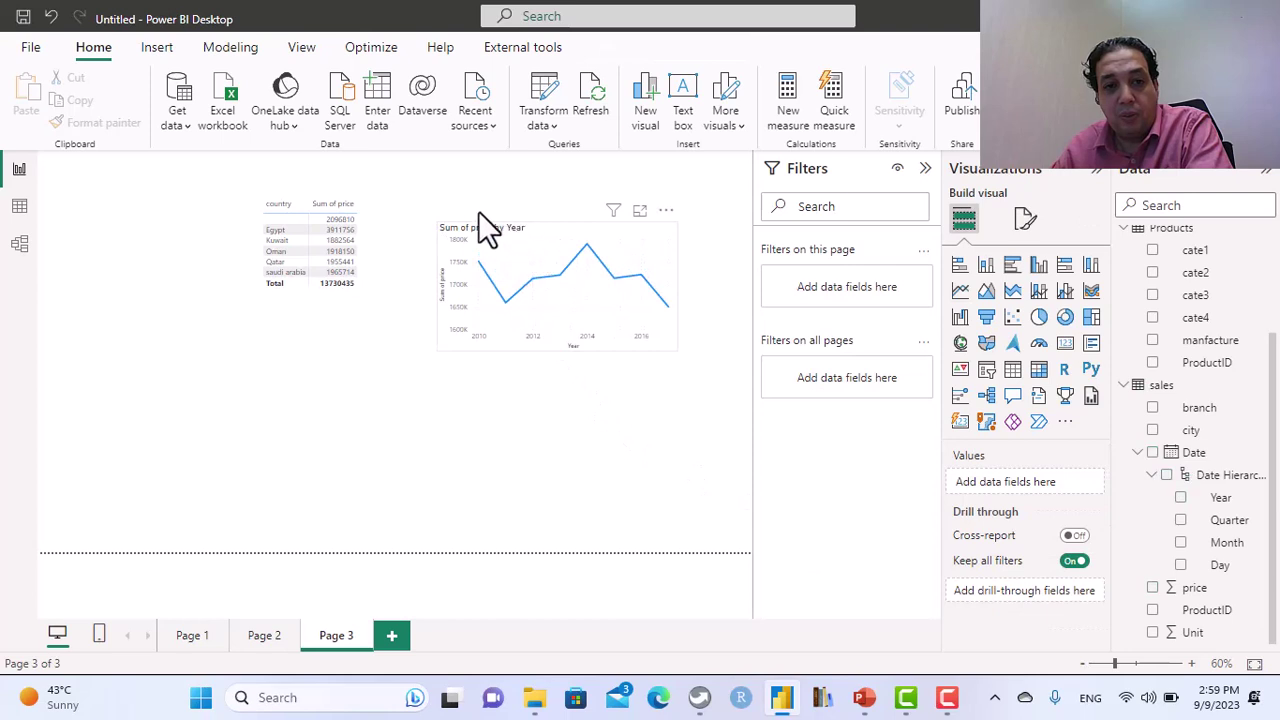
pyautogui.moveTo(458, 213); pyautogui.dragTo(408, 188)
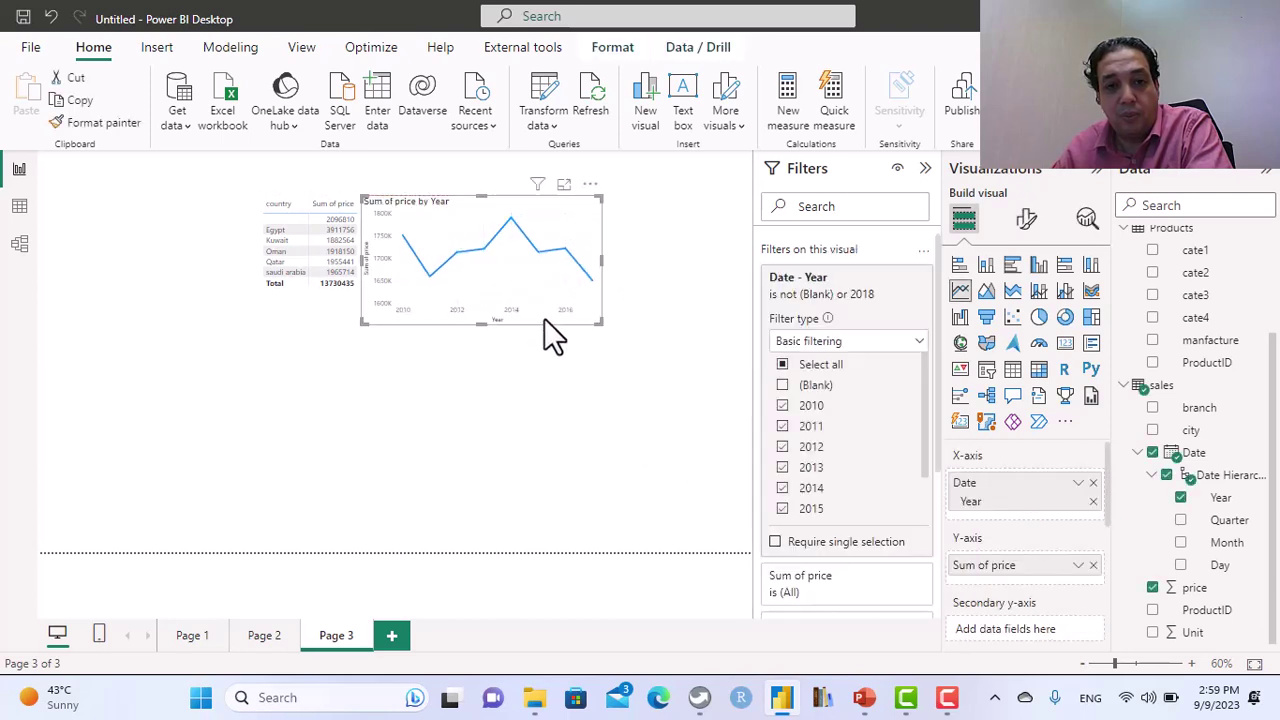
# - Add a clustered column chart of Sum of price by country and place it below the matrix
pyautogui.click(310, 412)
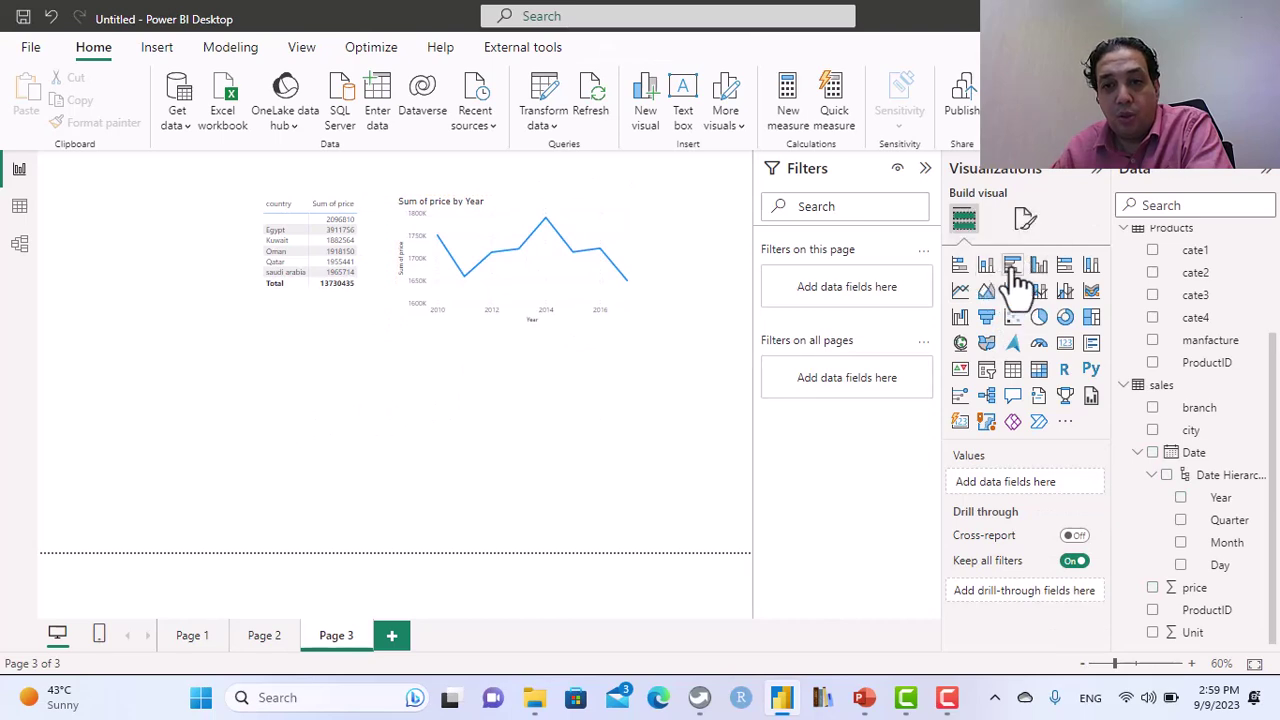
pyautogui.click(987, 266)
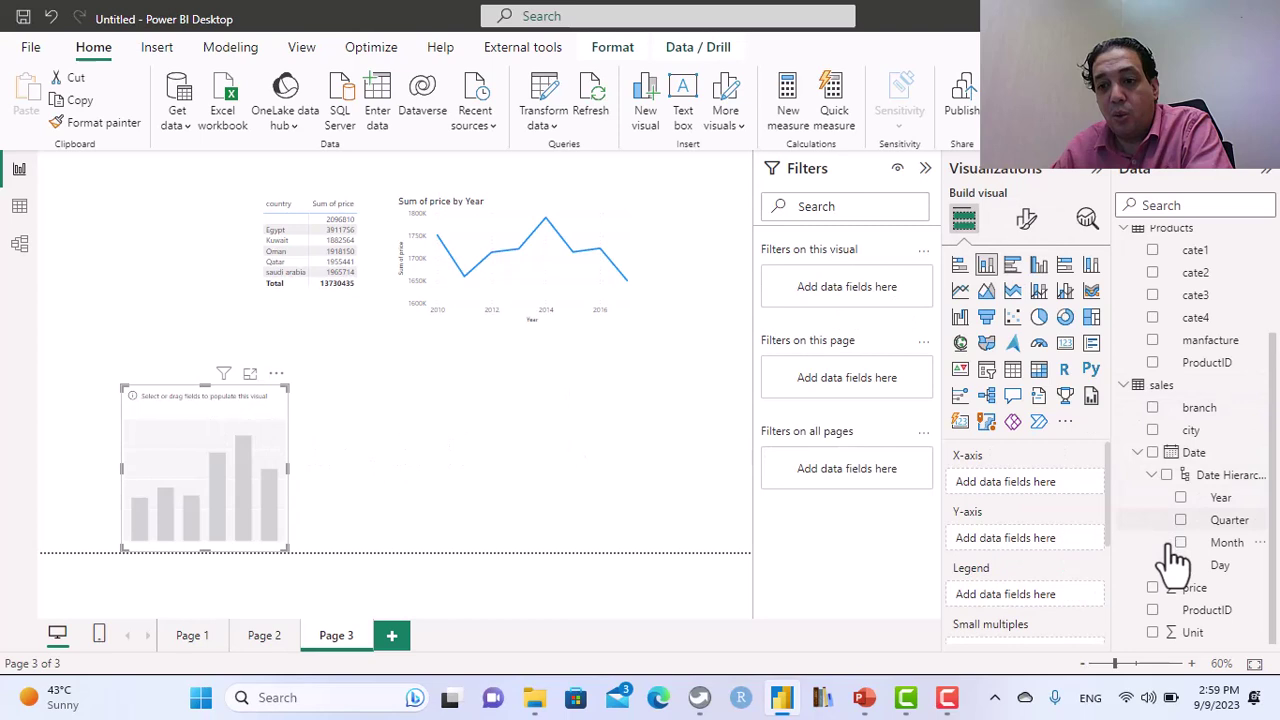
pyautogui.click(1153, 588)
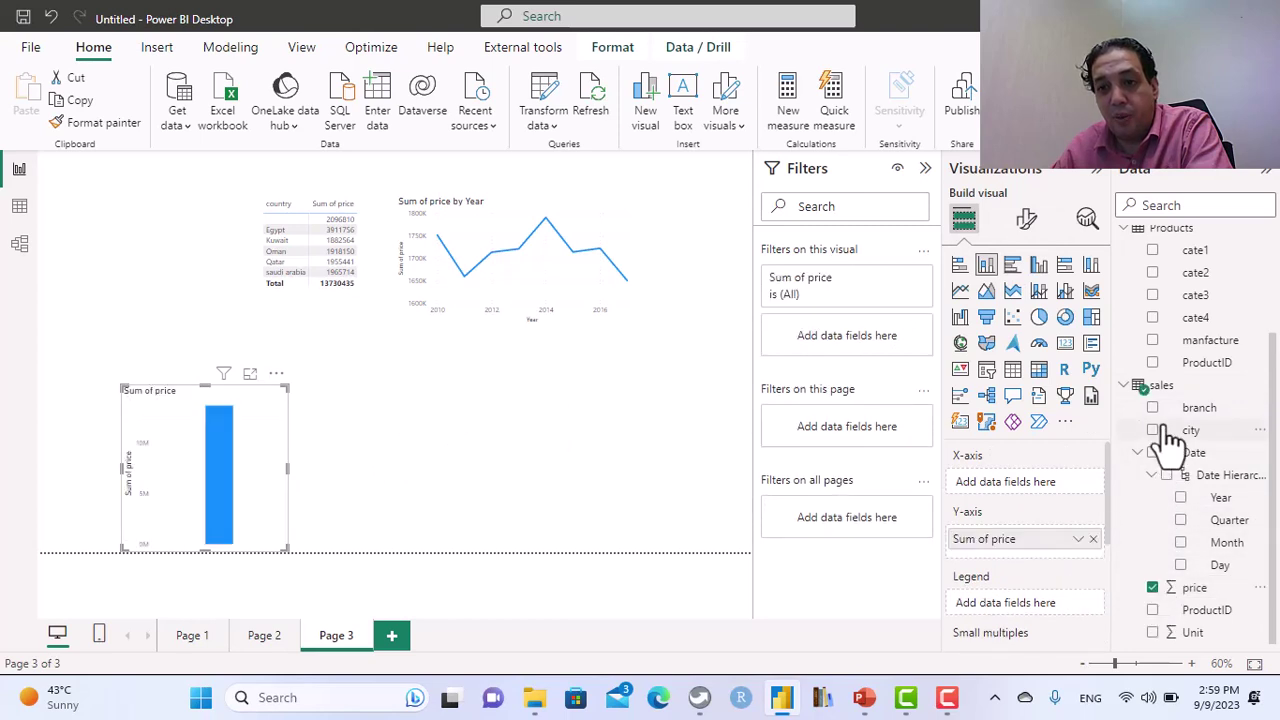
pyautogui.scroll(3, 1160, 440)
pyautogui.click(1152, 350)
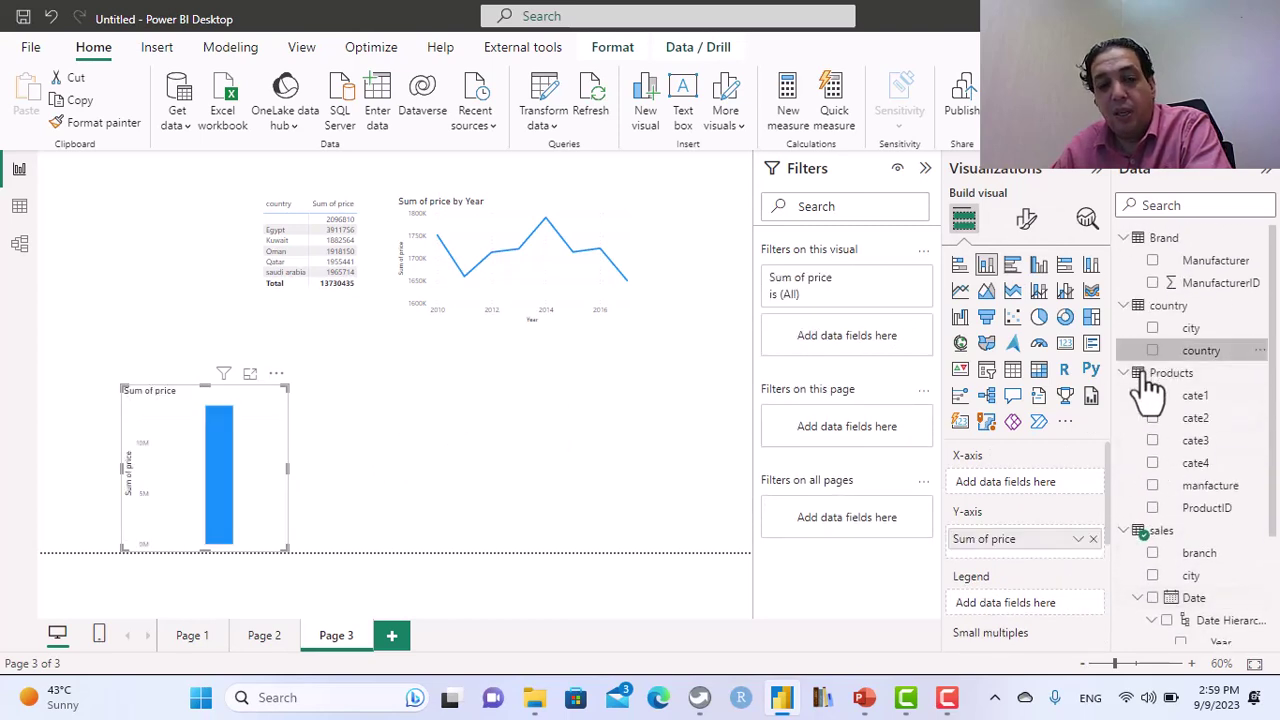
pyautogui.moveTo(287, 402); pyautogui.dragTo(525, 356)
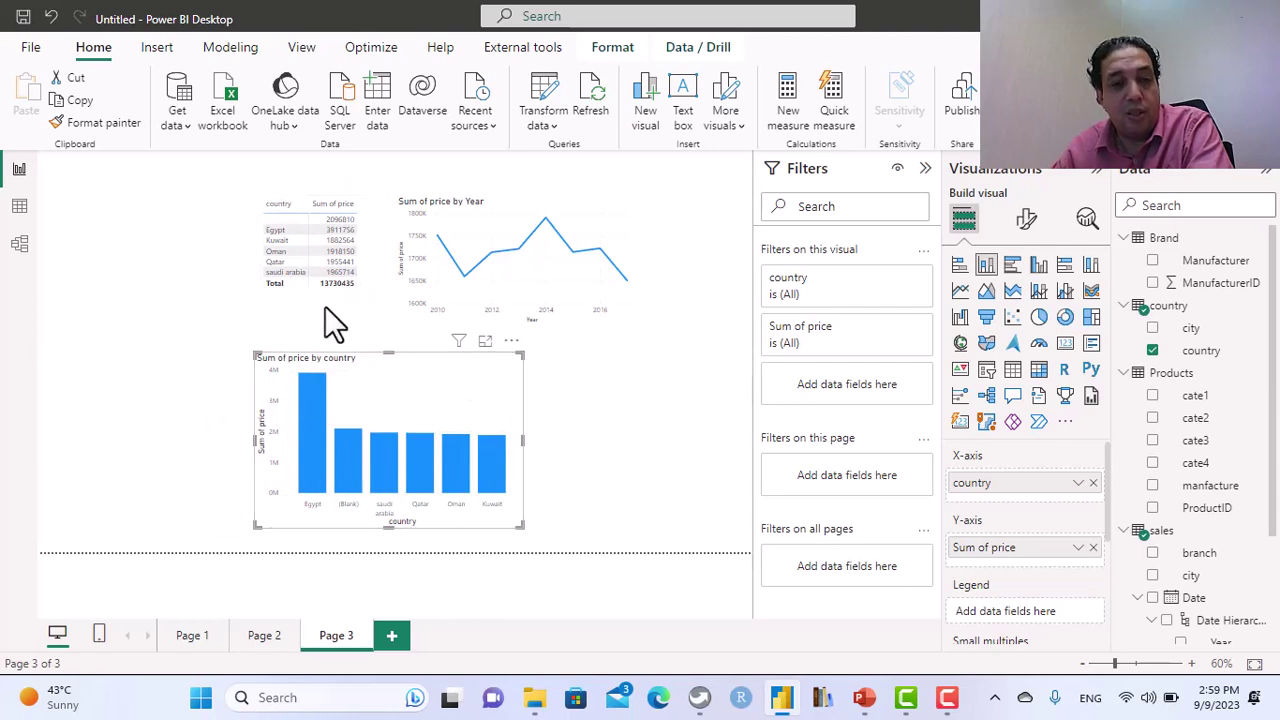
# - Set the page view to Actual size
pyautogui.click(306, 50)
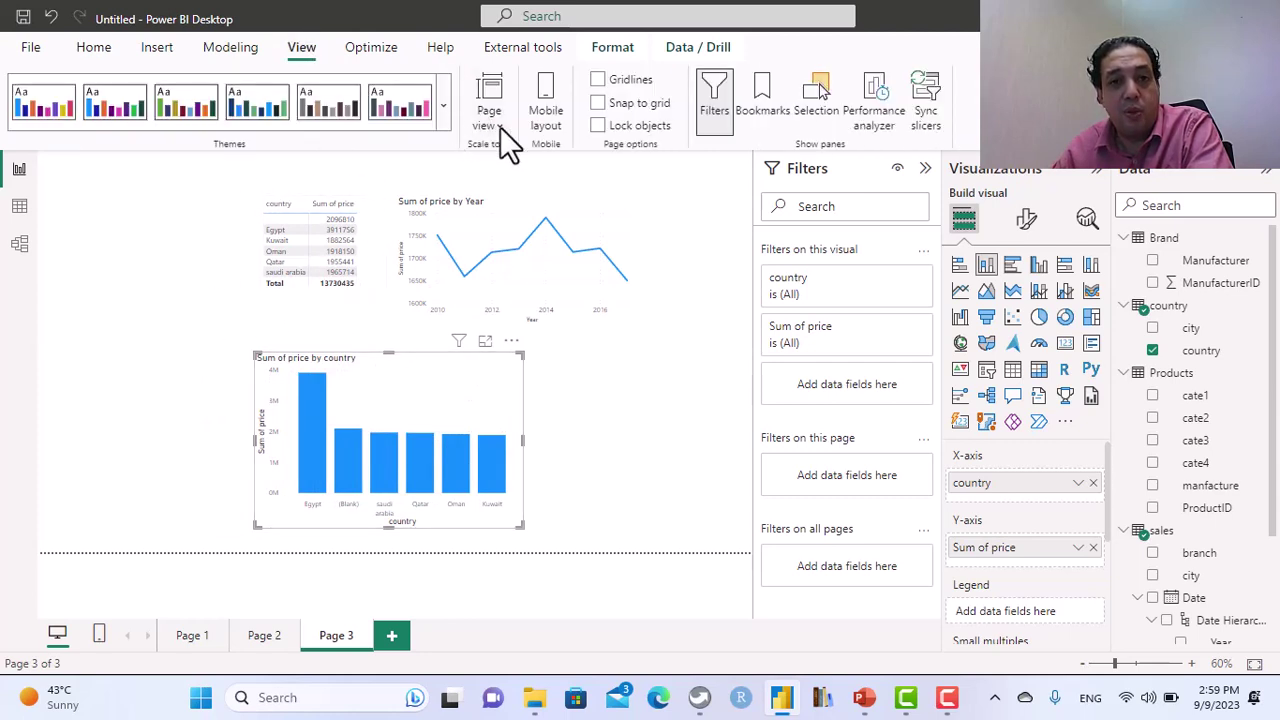
pyautogui.click(500, 127)
pyautogui.click(525, 212)
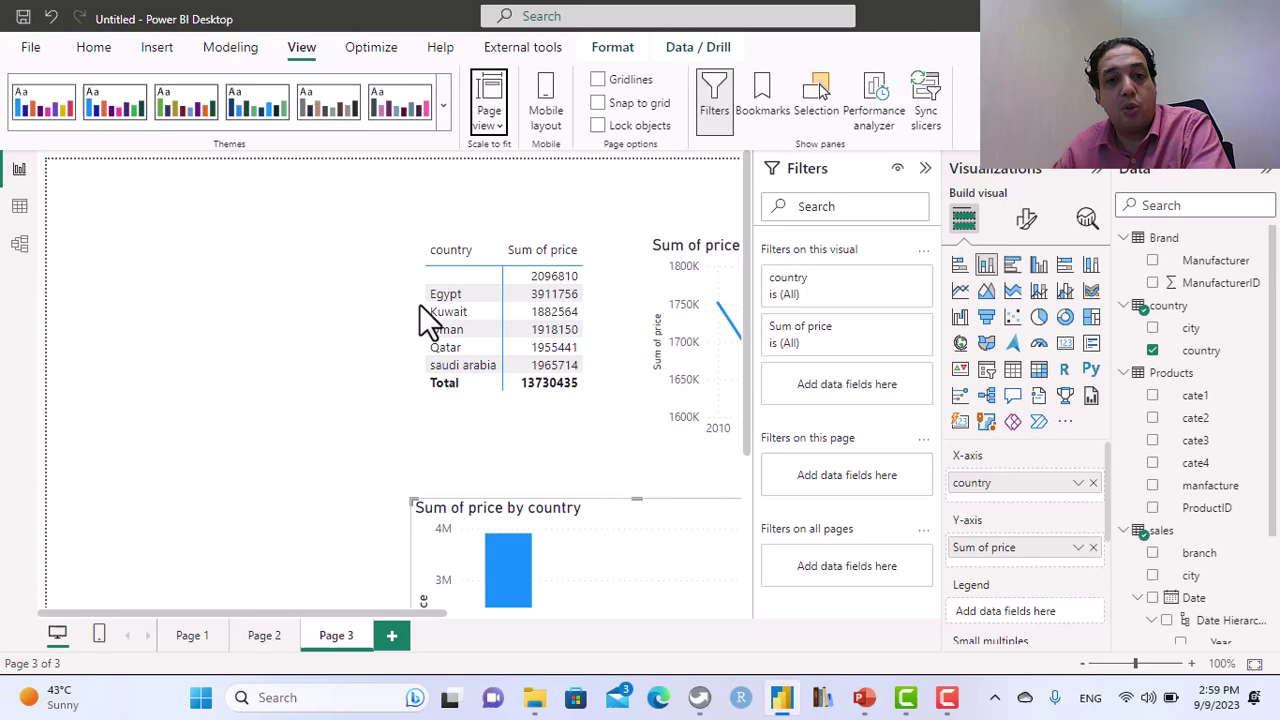
pyautogui.scroll(-1, 489, 503)
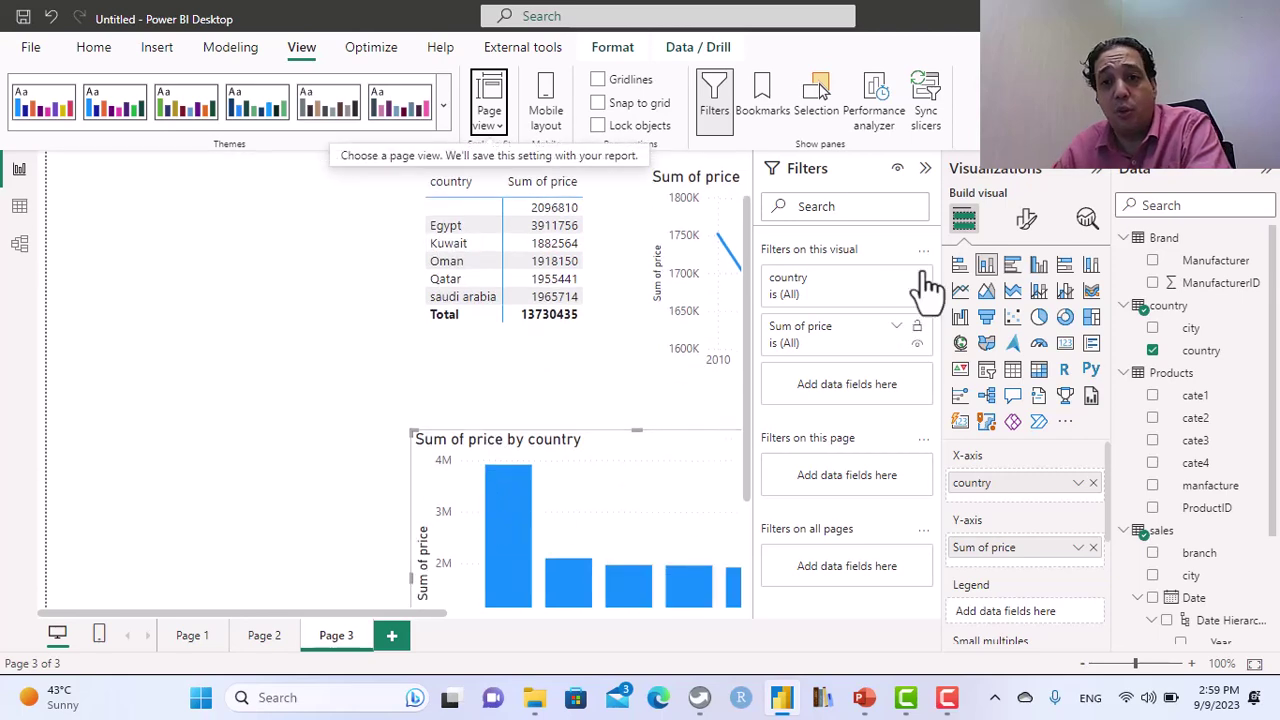
# - Collapse the Filters, Visualizations and Data panes
pyautogui.click(925, 169)
pyautogui.click(1098, 178)
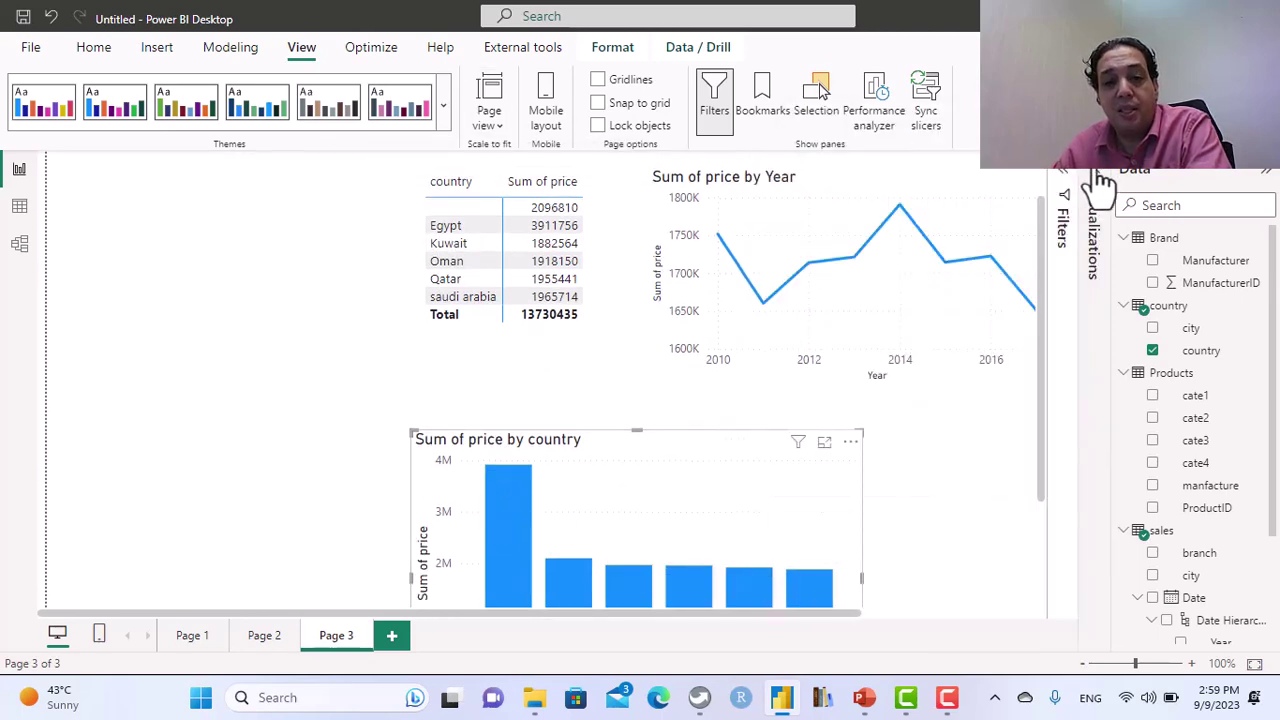
pyautogui.click(1265, 171)
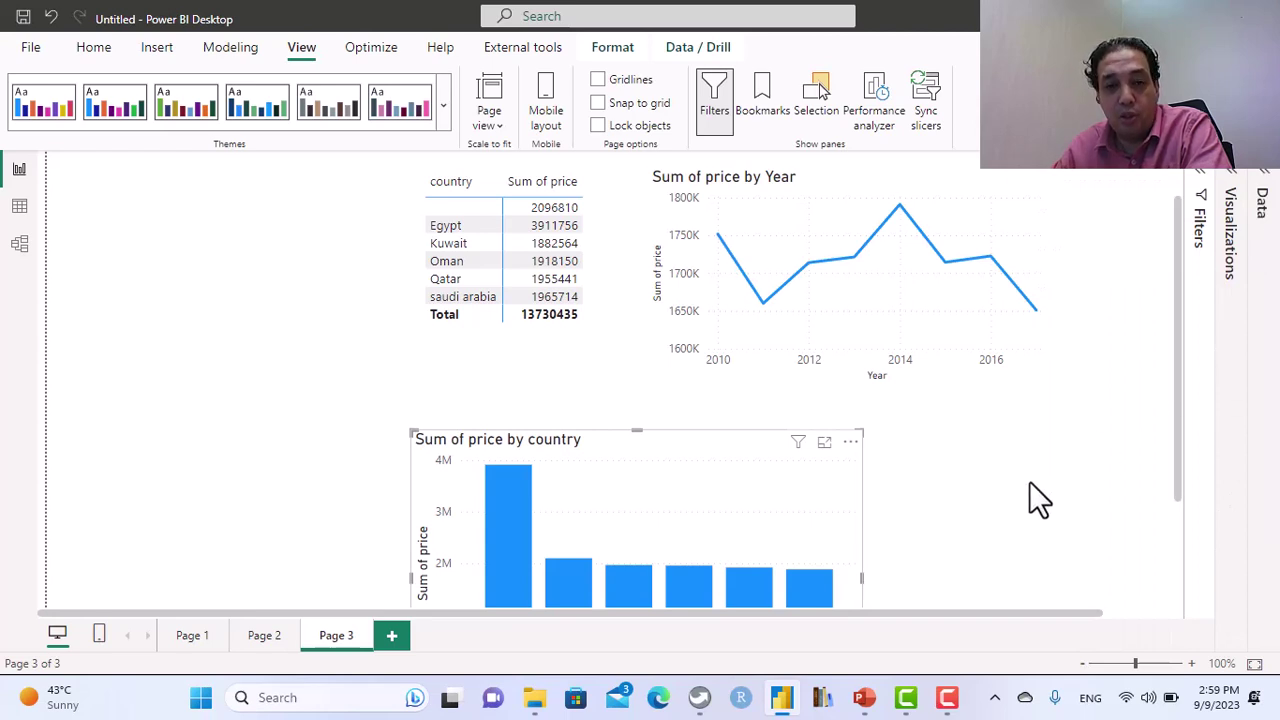
# - Start a new Fields parameter and add country and cate1 to it
pyautogui.click(215, 47)
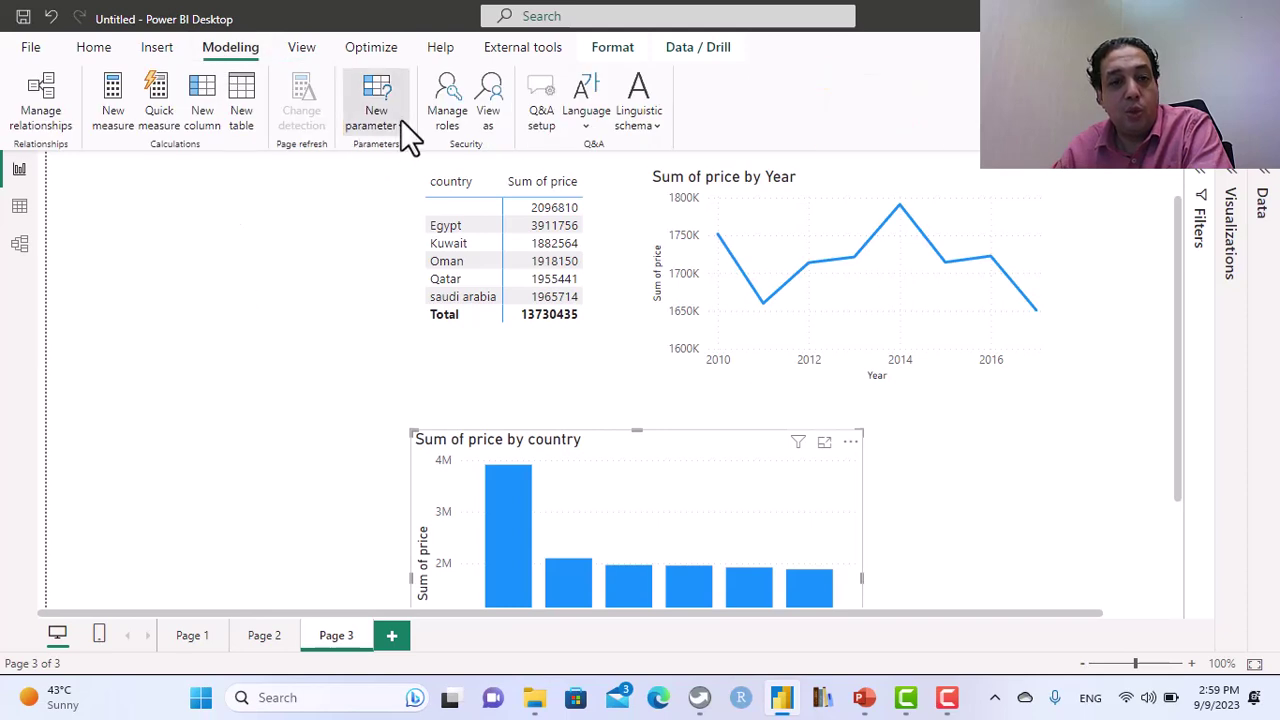
pyautogui.click(400, 121)
pyautogui.click(369, 188)
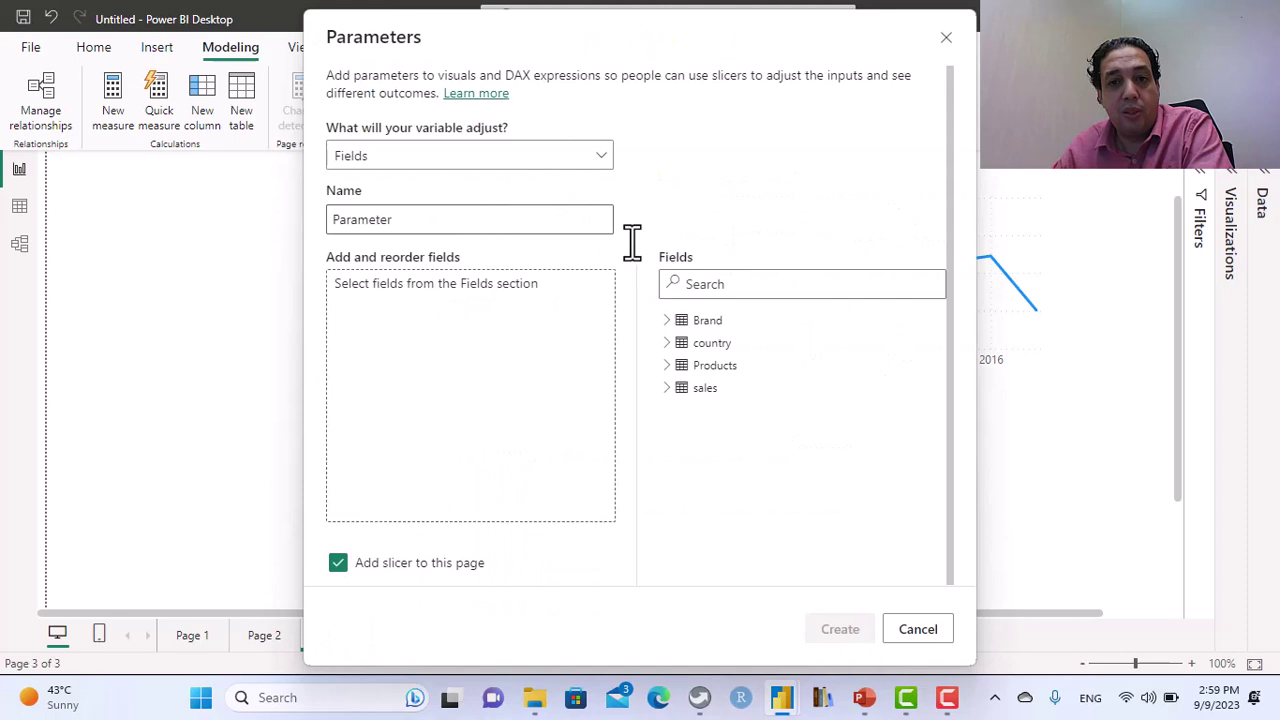
pyautogui.click(667, 343)
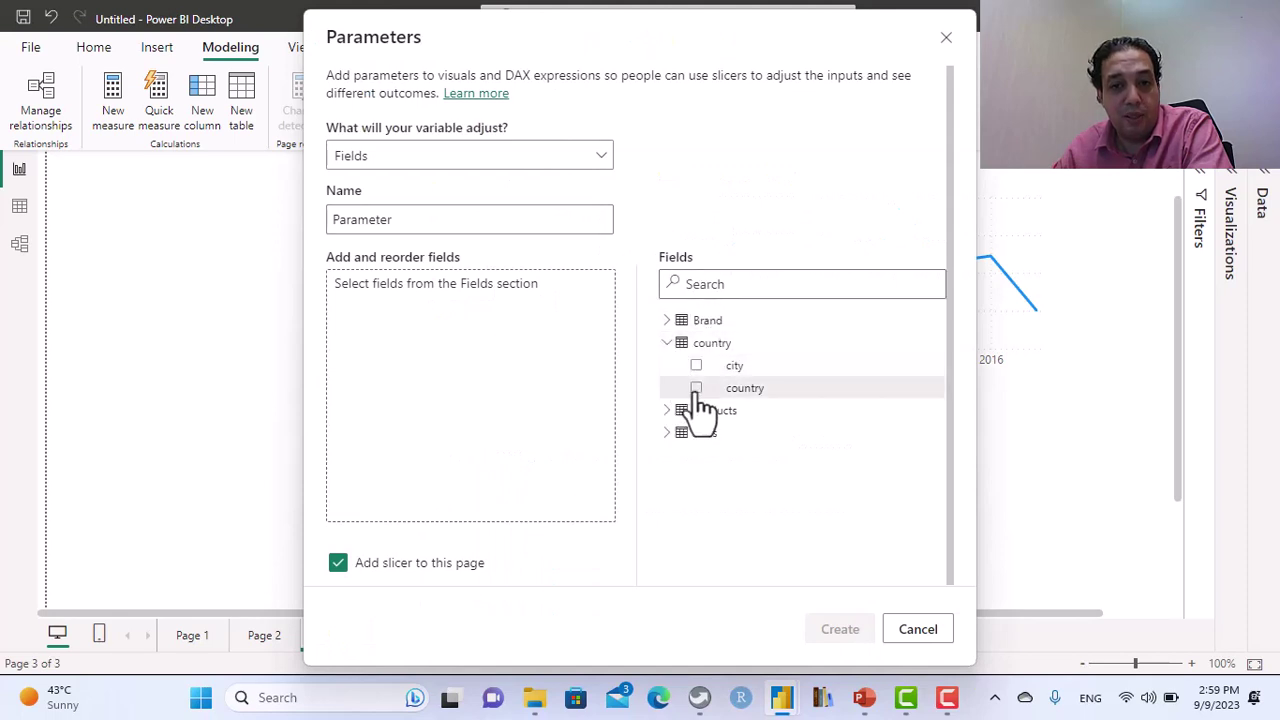
pyautogui.click(696, 387)
pyautogui.click(667, 409)
pyautogui.click(696, 431)
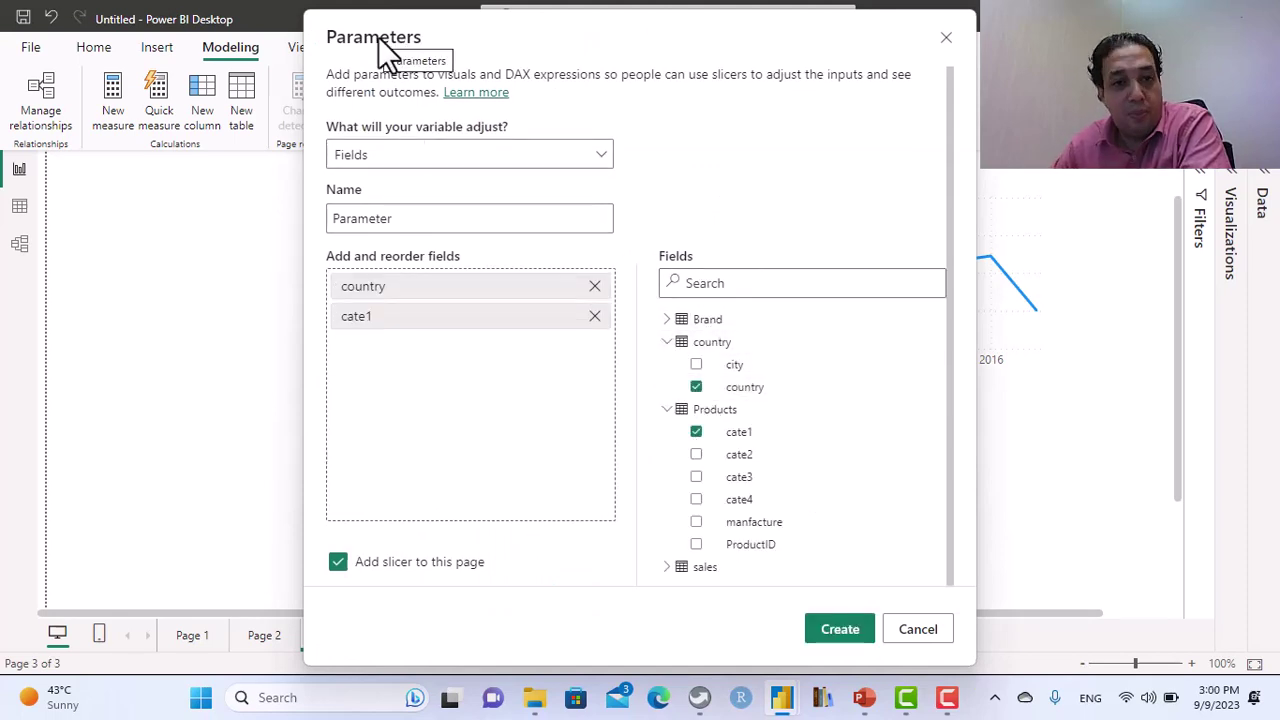
# - Name the parameter 'views', add city and branch, and create it with a slicer
pyautogui.click(358, 218)
pyautogui.doubleClick(358, 218)
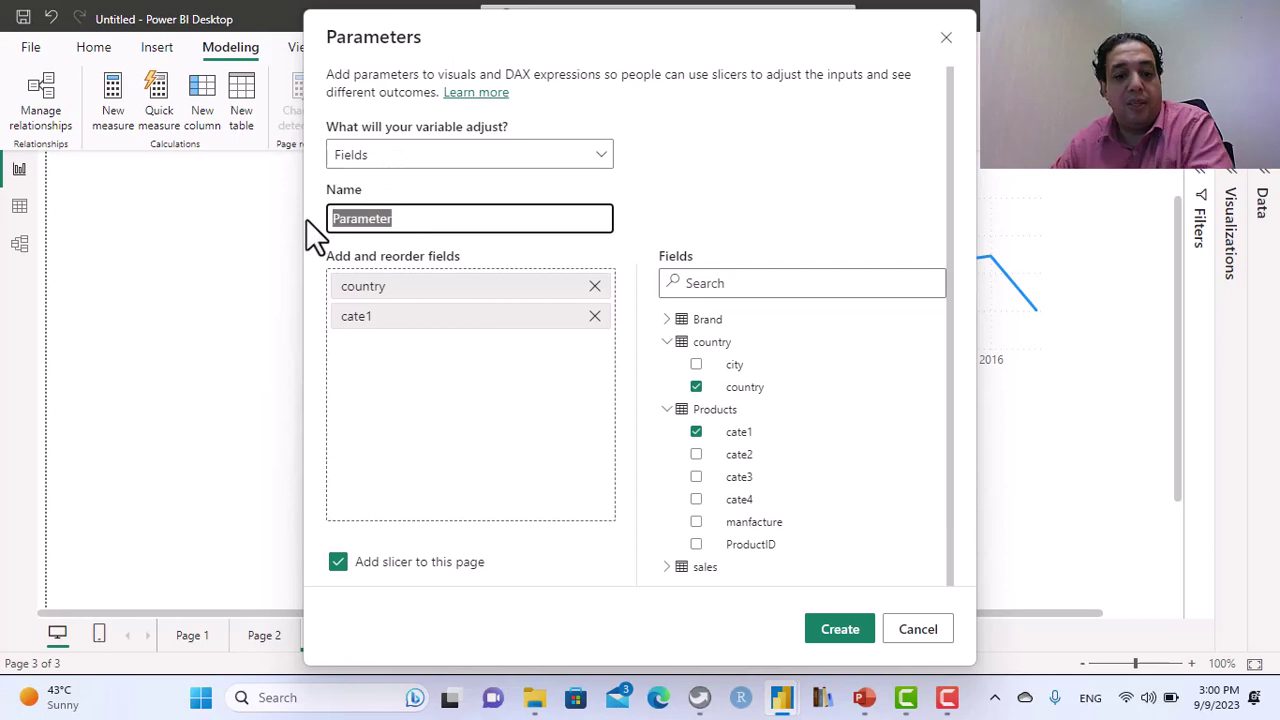
pyautogui.write('views')
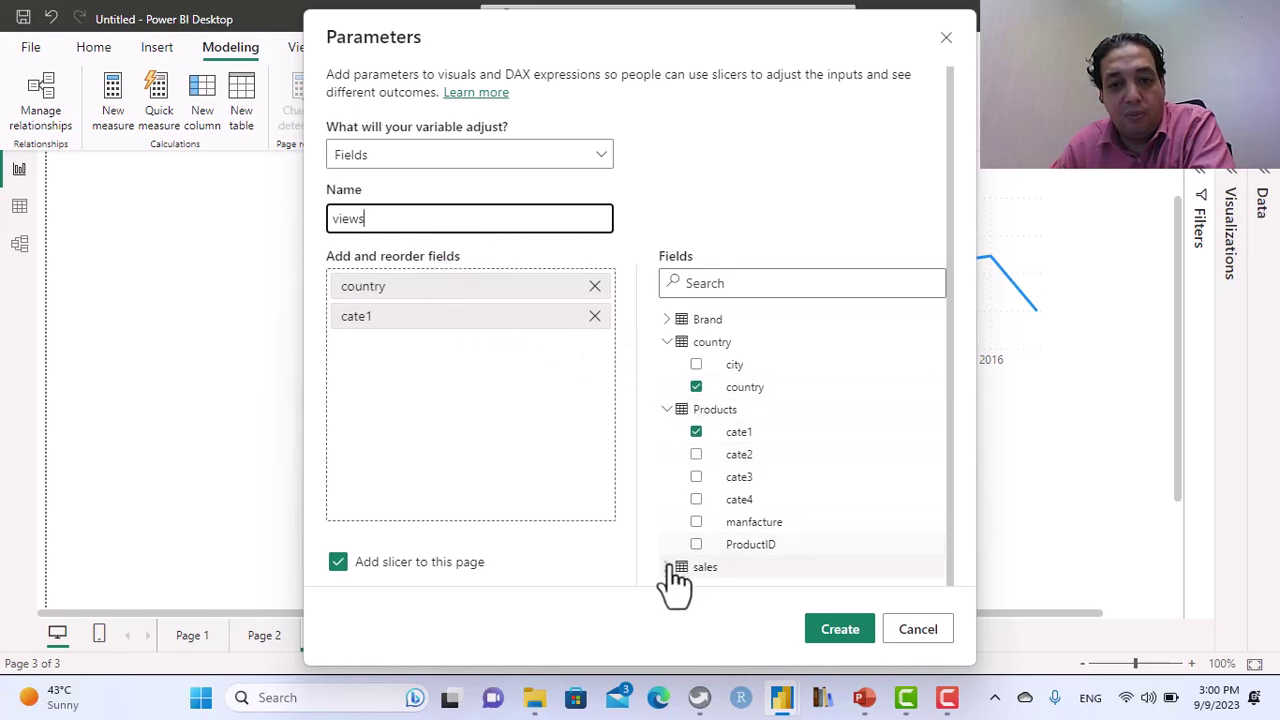
pyautogui.click(696, 364)
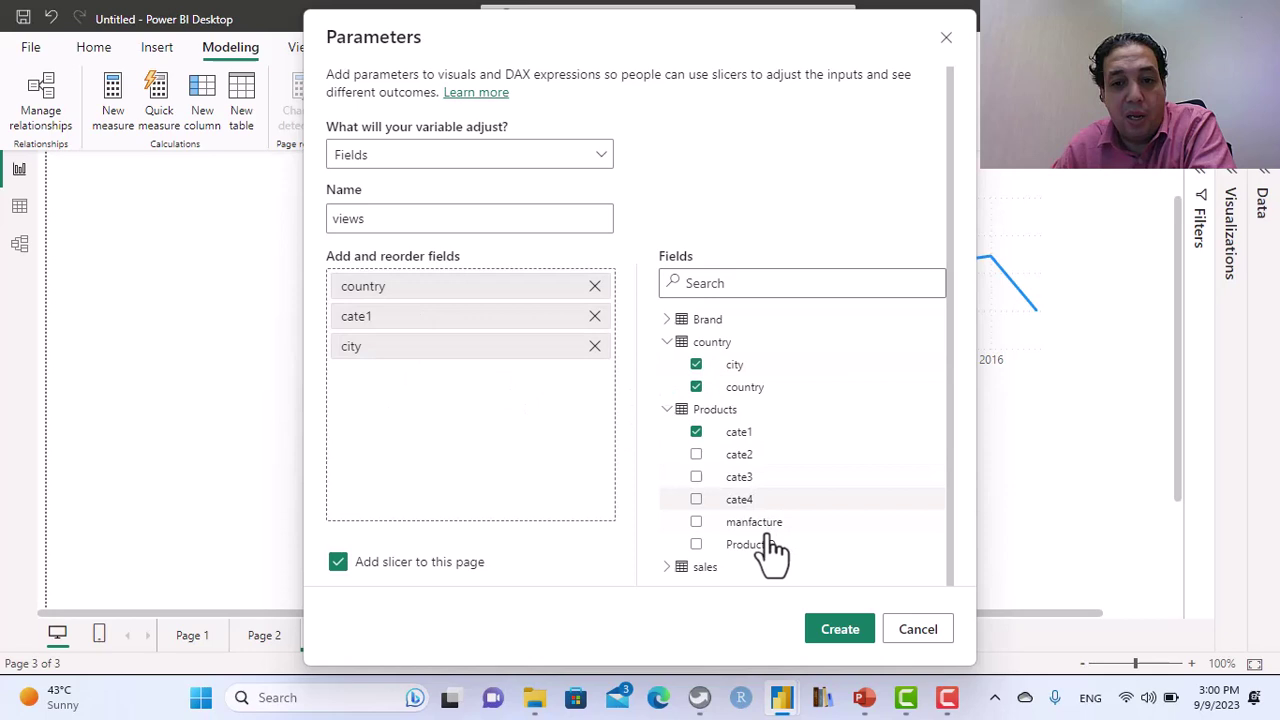
pyautogui.click(680, 568)
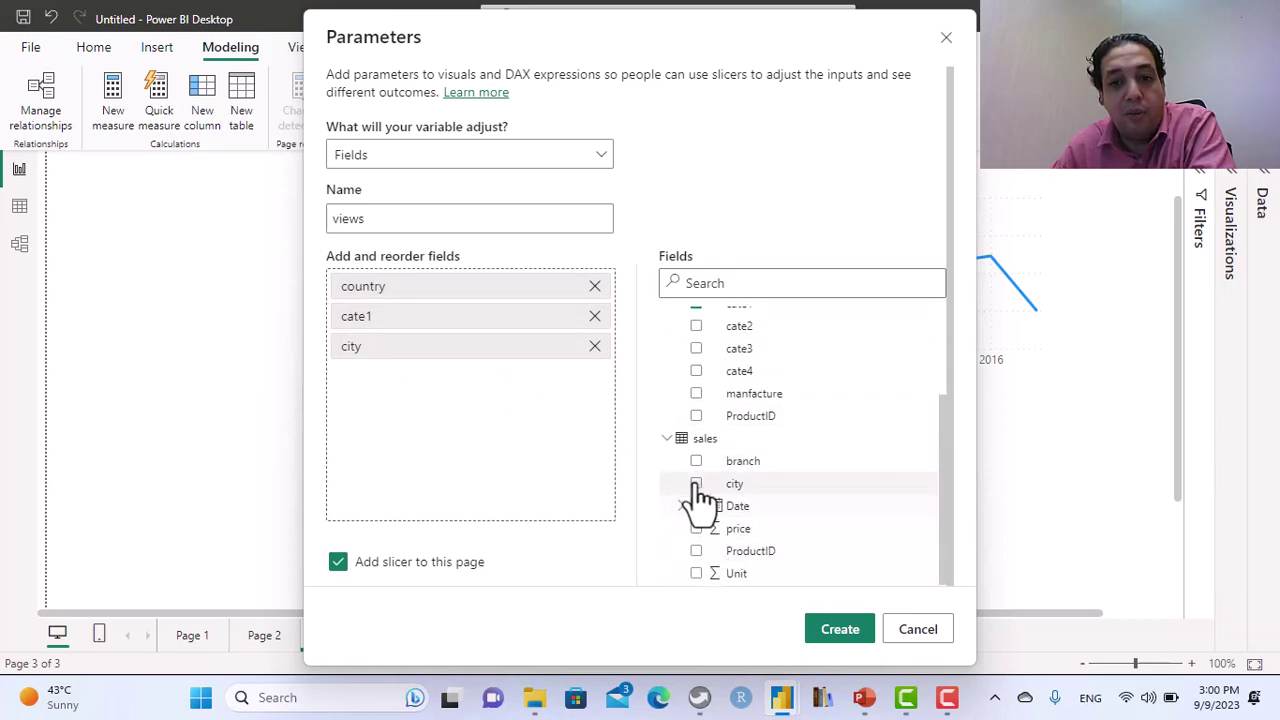
pyautogui.click(697, 462)
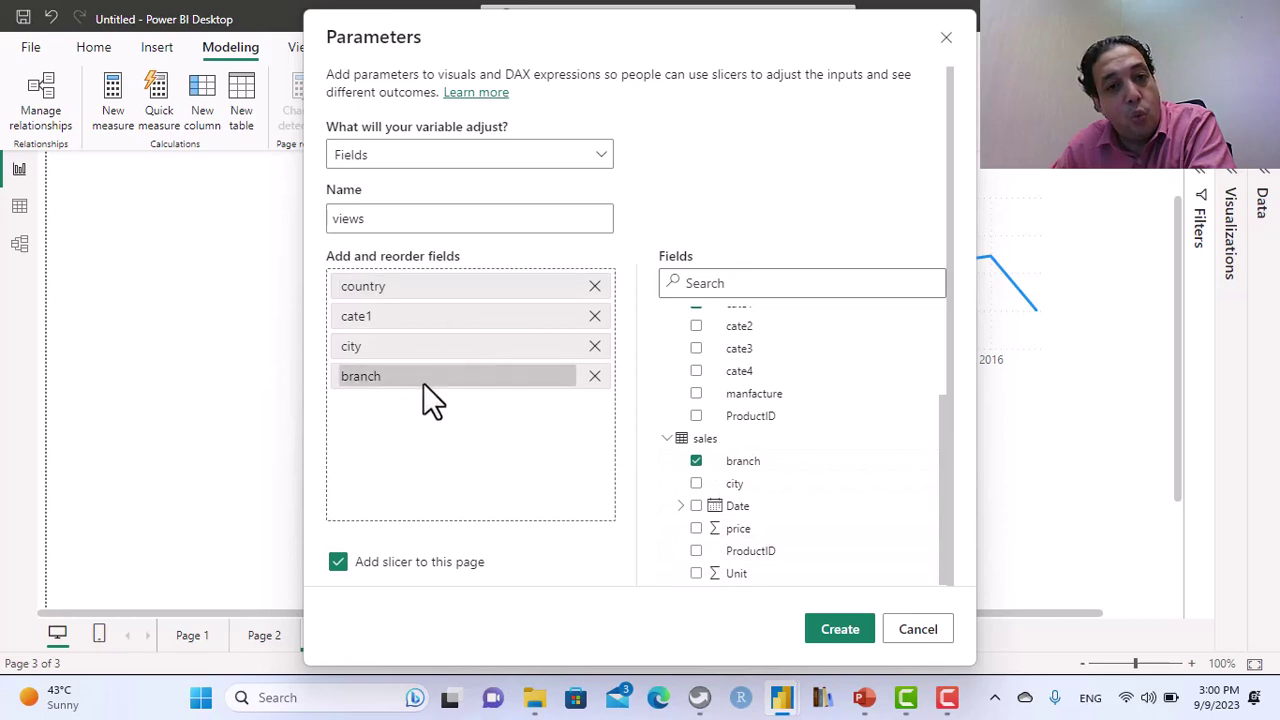
pyautogui.moveTo(460, 348); pyautogui.dragTo(459, 318)
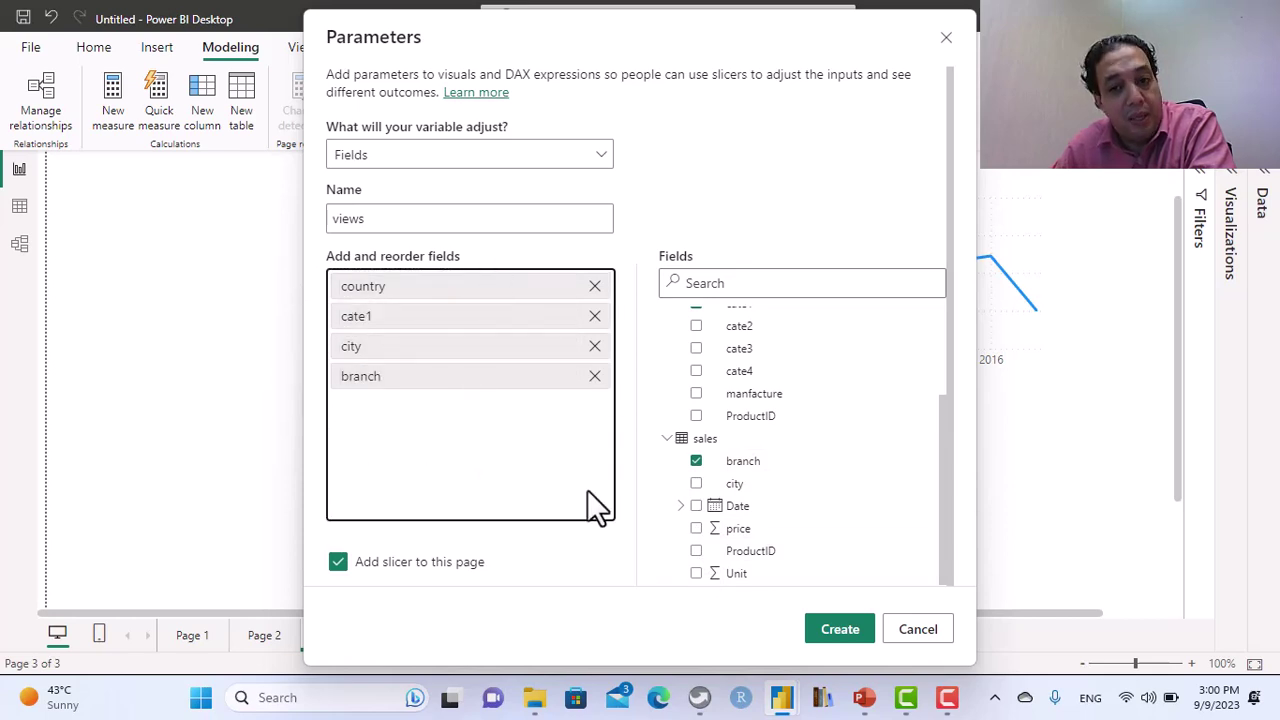
pyautogui.click(840, 630)
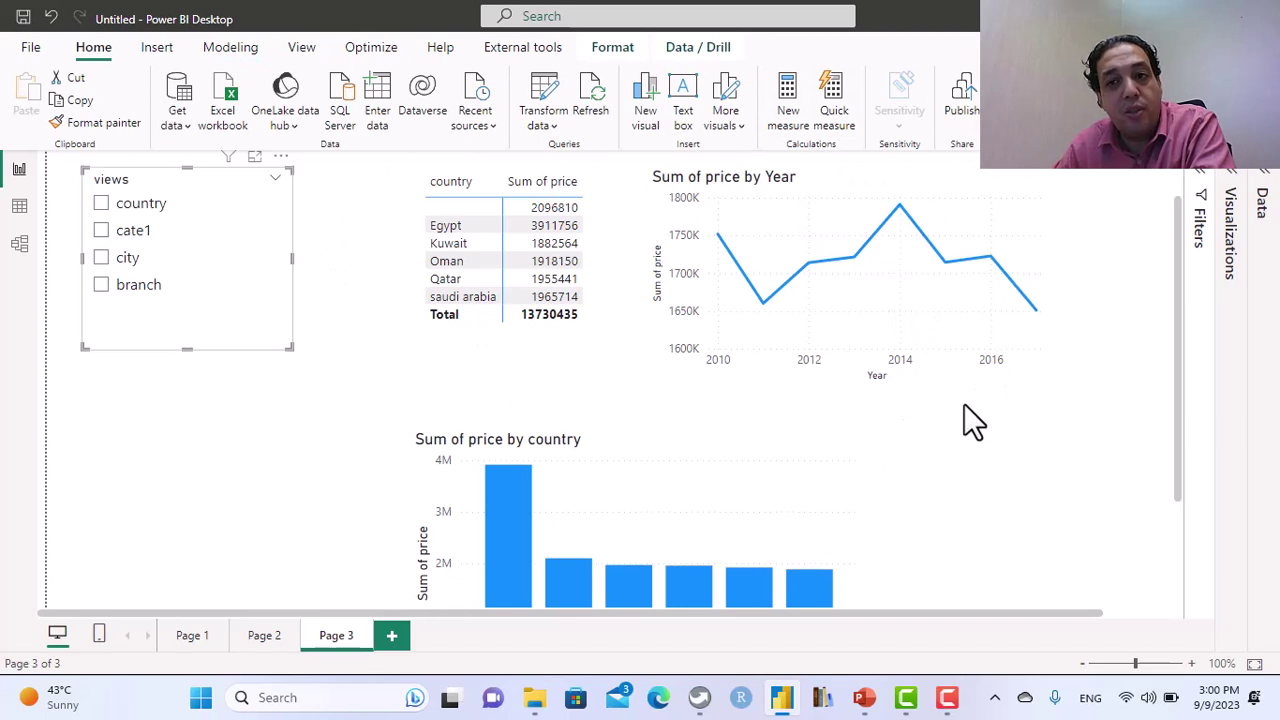
# - Replace country in the matrix Rows with the views field from the views table
pyautogui.click(607, 214)
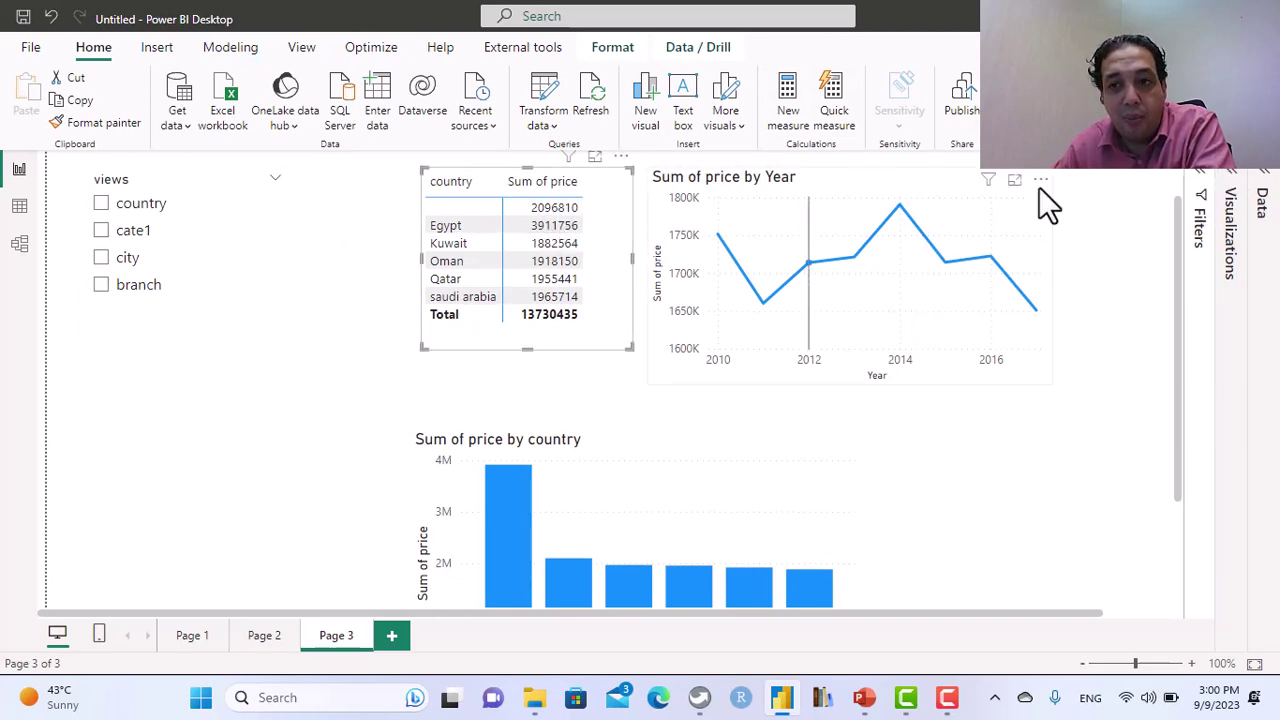
pyautogui.click(1232, 185)
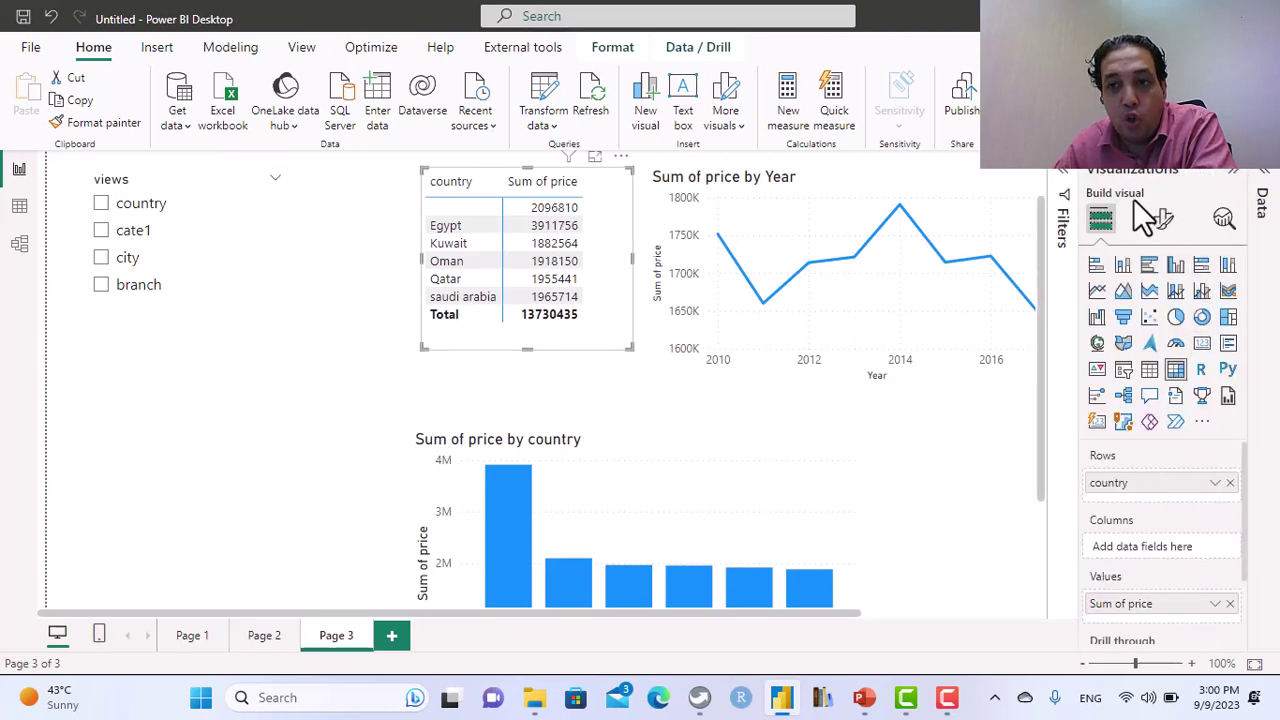
pyautogui.click(1265, 178)
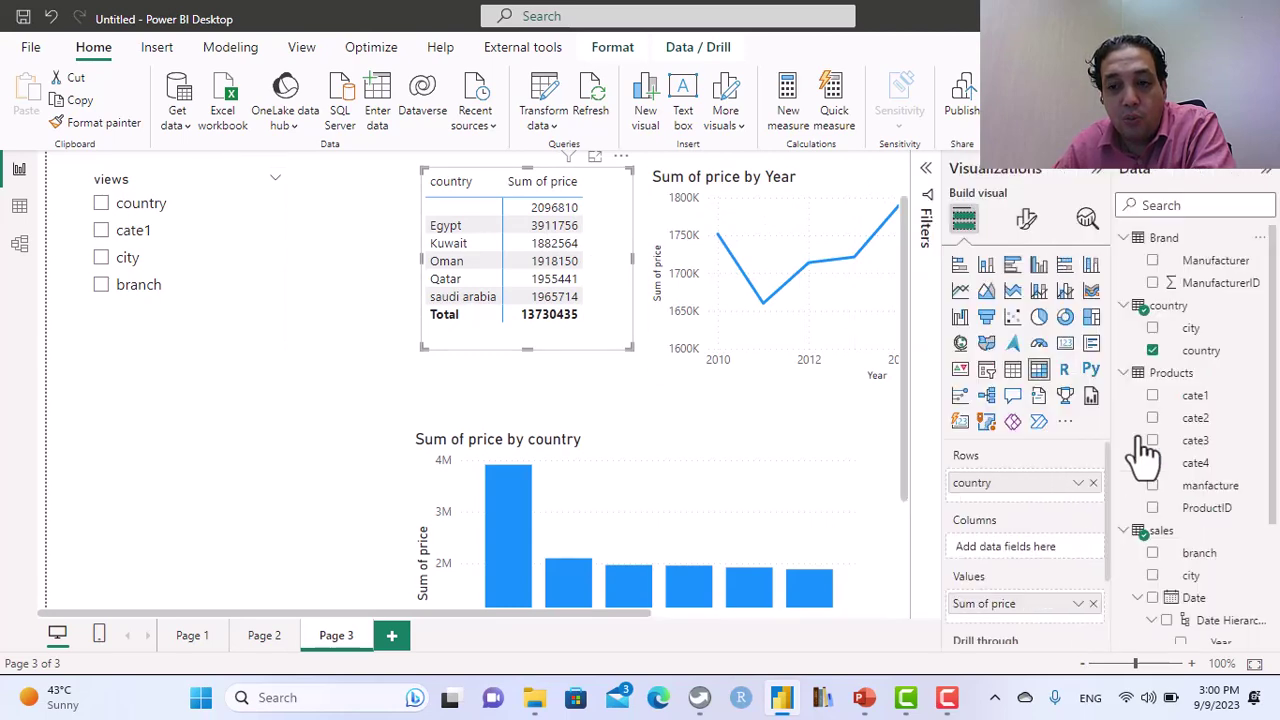
pyautogui.click(1093, 483)
pyautogui.click(1123, 239)
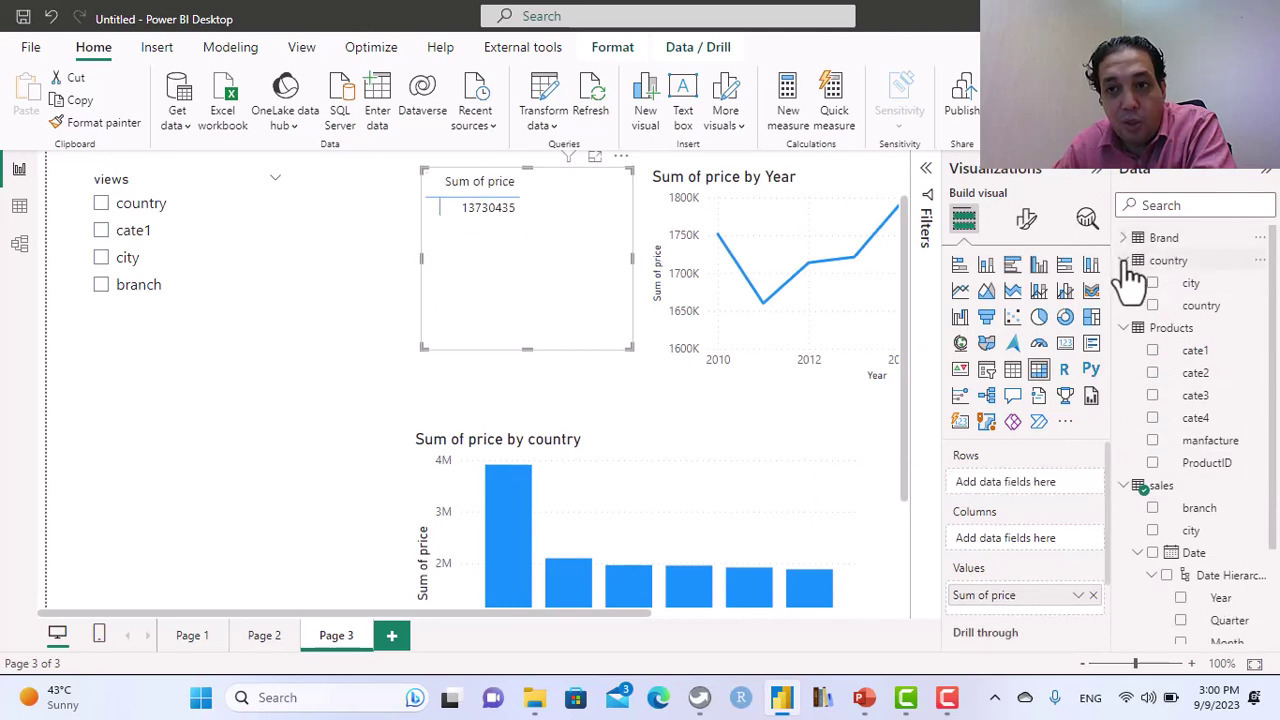
pyautogui.click(1123, 261)
pyautogui.click(1123, 283)
pyautogui.click(1124, 307)
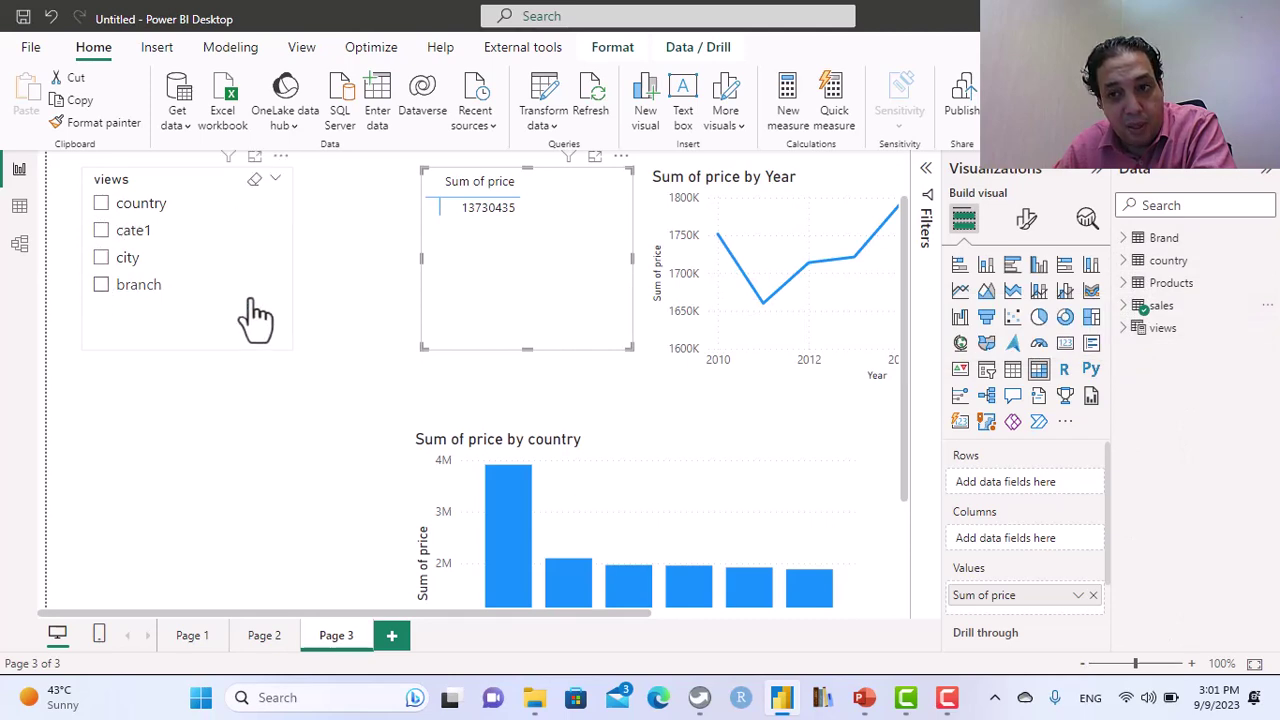
pyautogui.click(1125, 330)
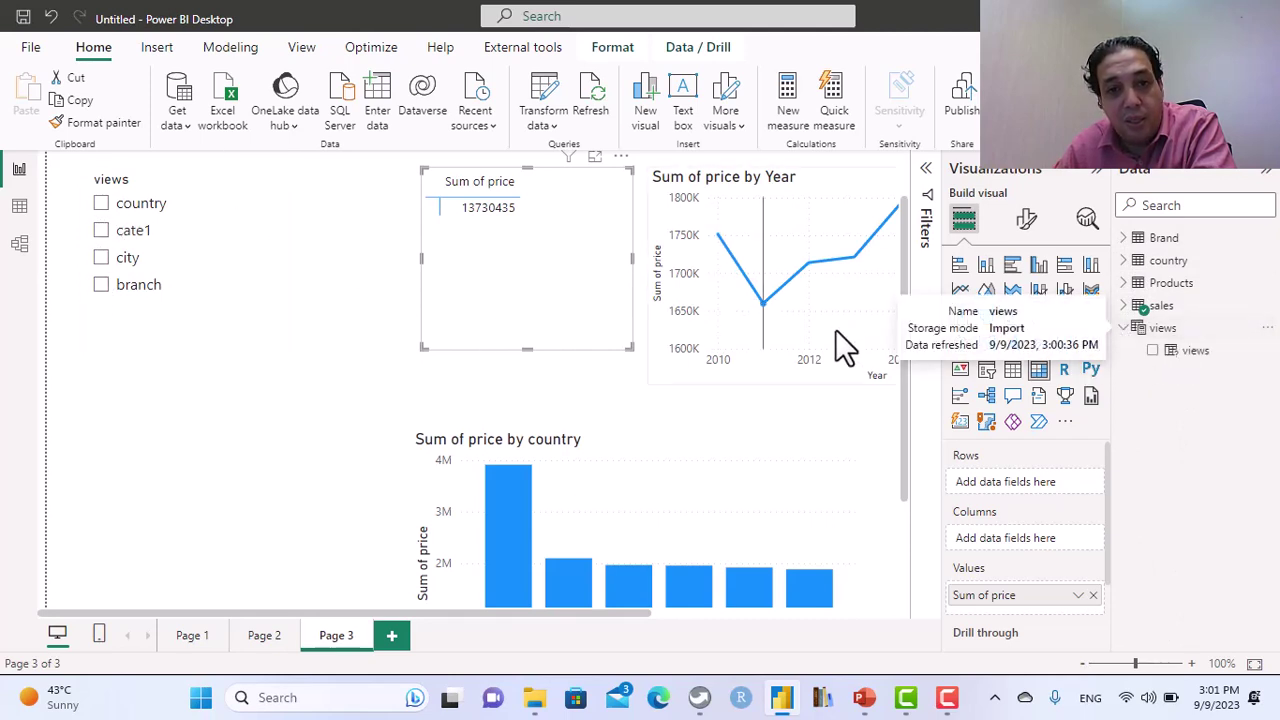
pyautogui.click(1153, 351)
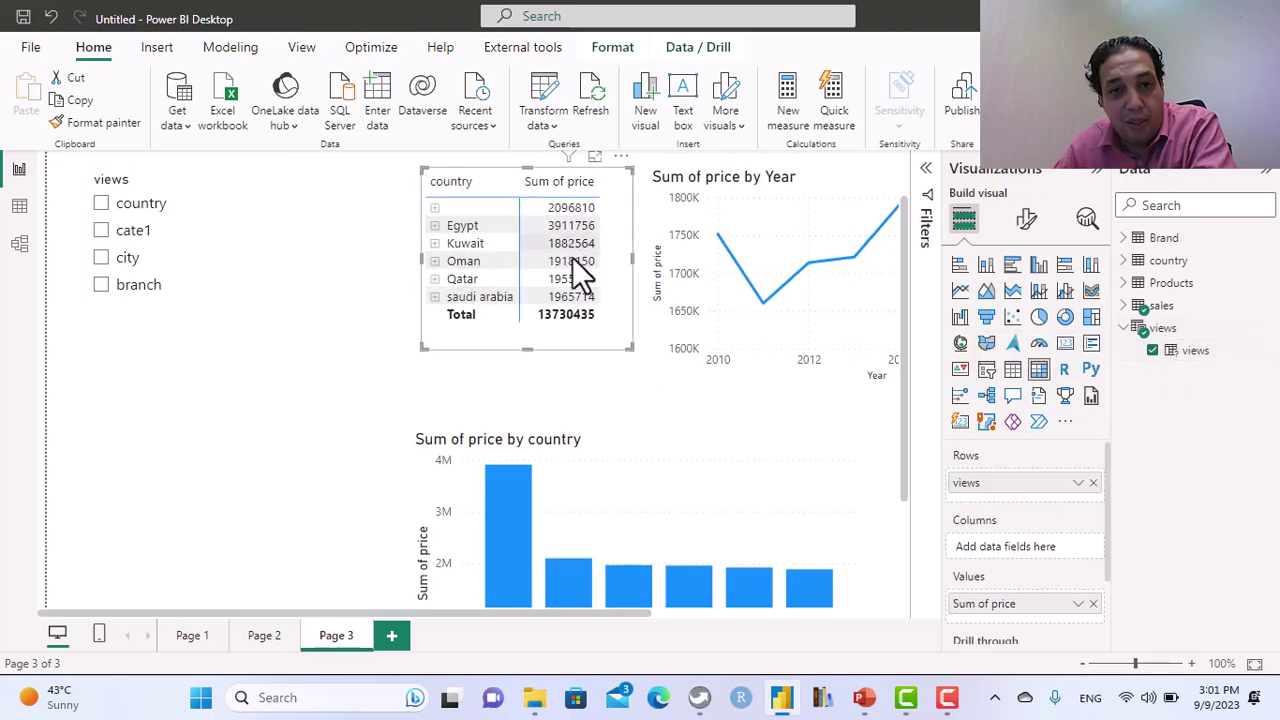
# - Drag the matrix left and expand Egypt into its product categories
pyautogui.moveTo(543, 338); pyautogui.dragTo(436, 336)
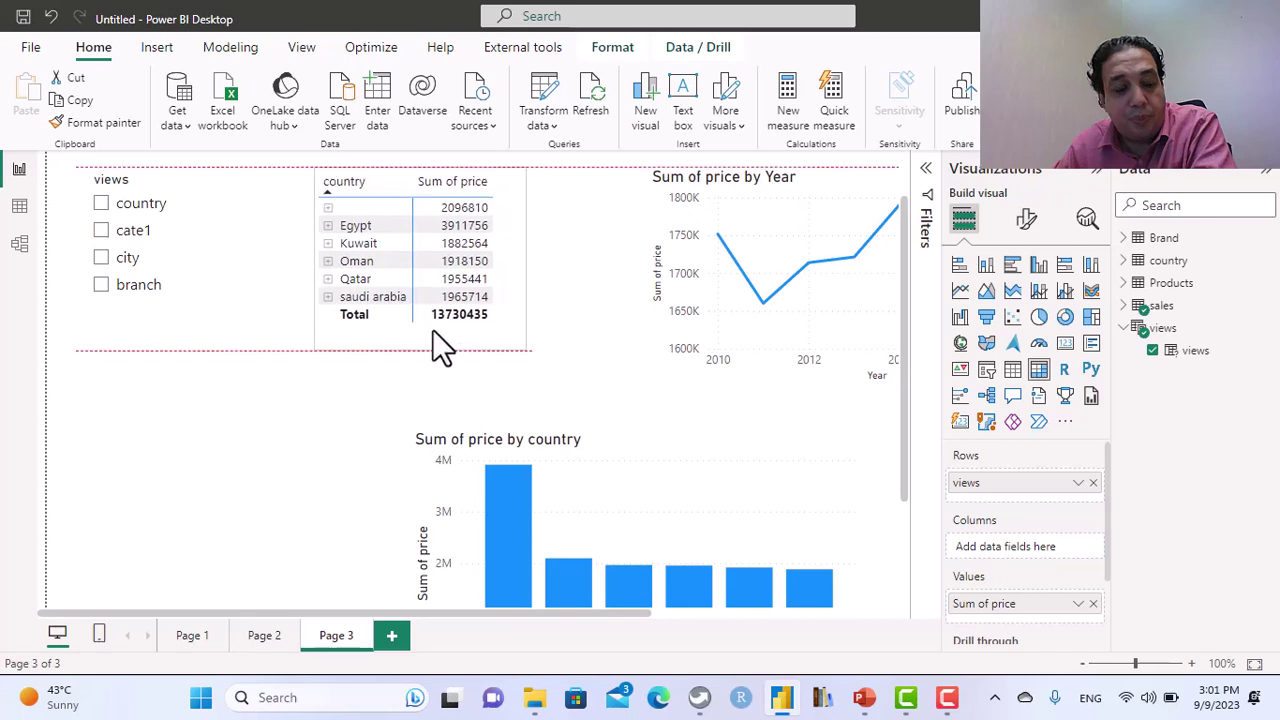
pyautogui.click(328, 226)
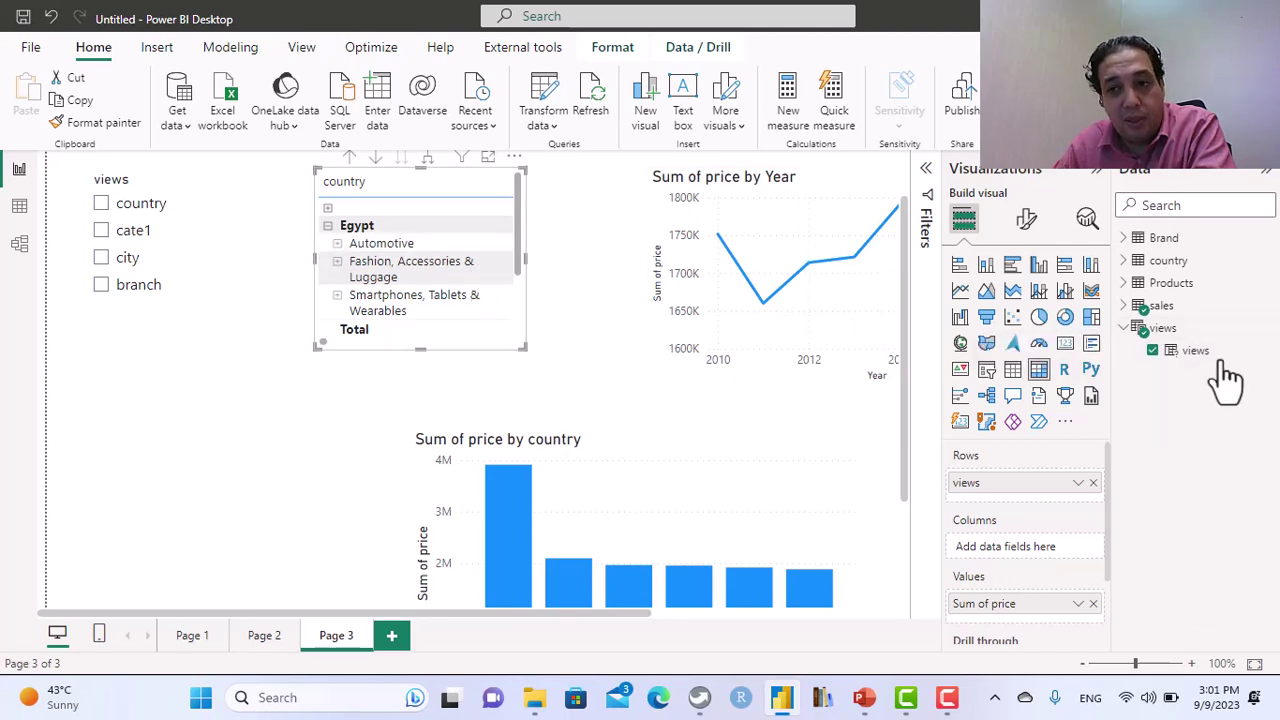
# - Edit the views DAX to rename cate1 to Brand and order options country, city, Brand, branch
pyautogui.click(1200, 336)
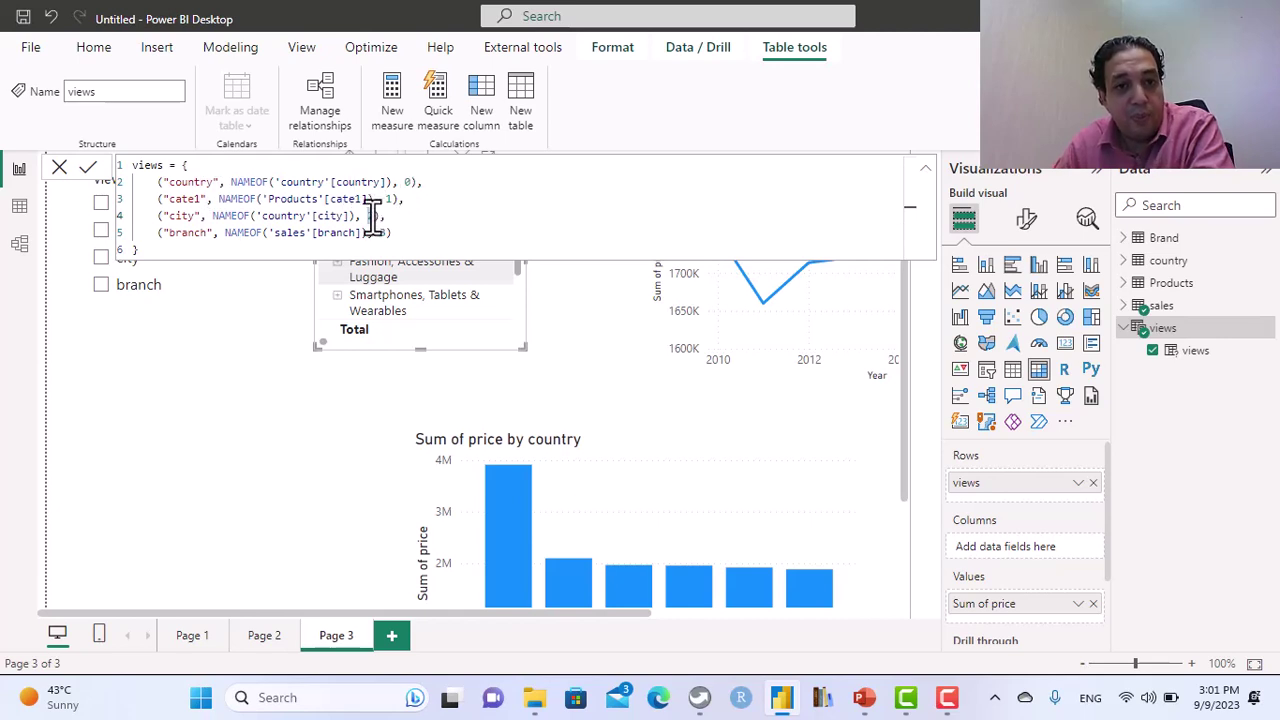
pyautogui.write('1')
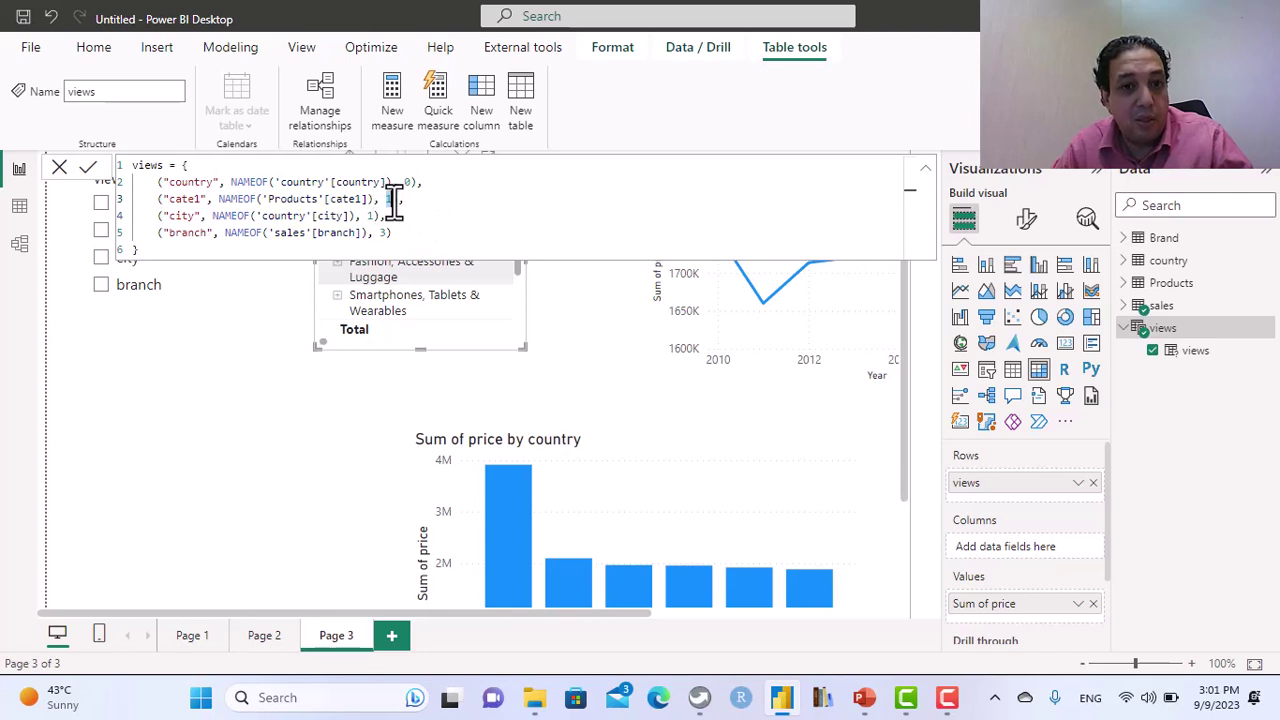
pyautogui.write('2')
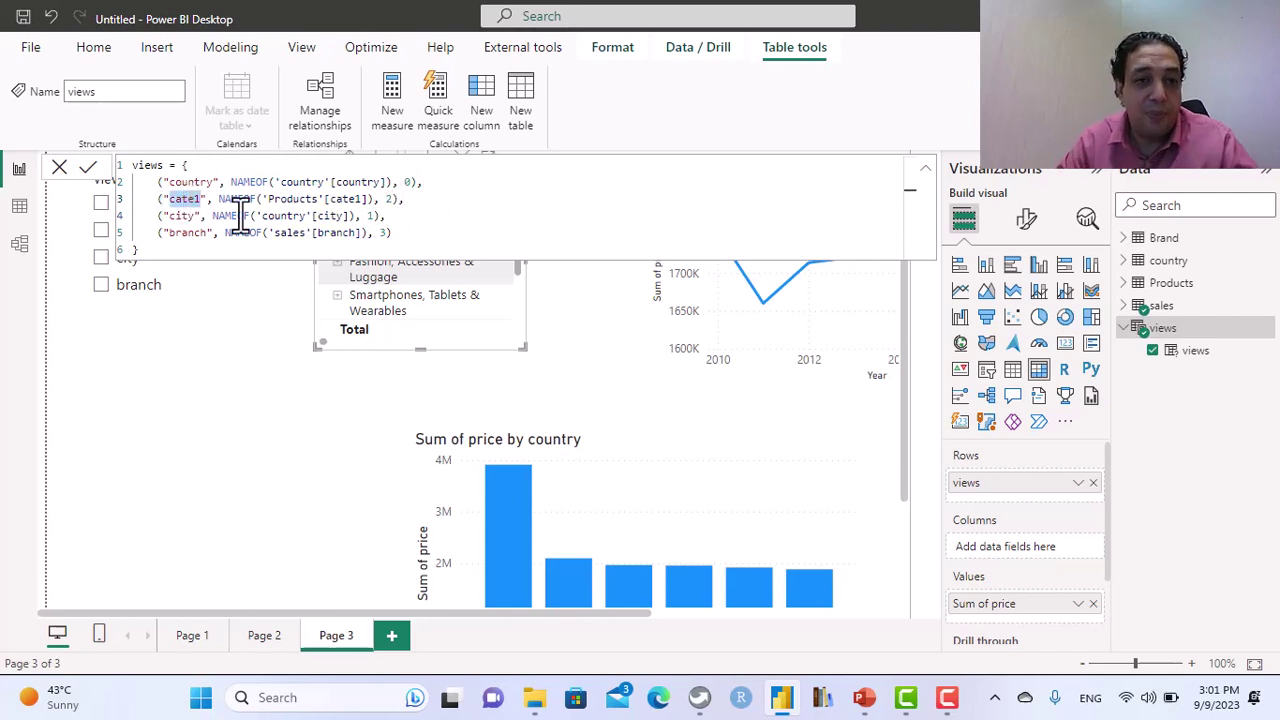
pyautogui.write('Bran')
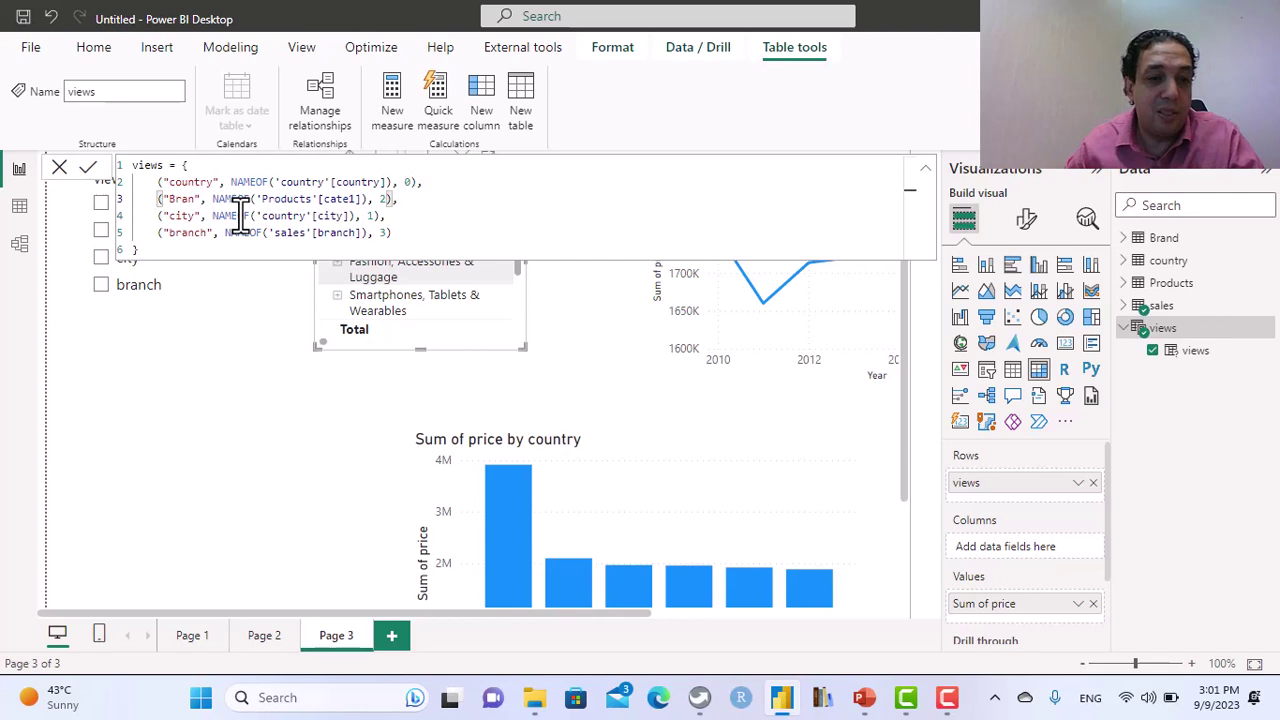
pyautogui.write('d')
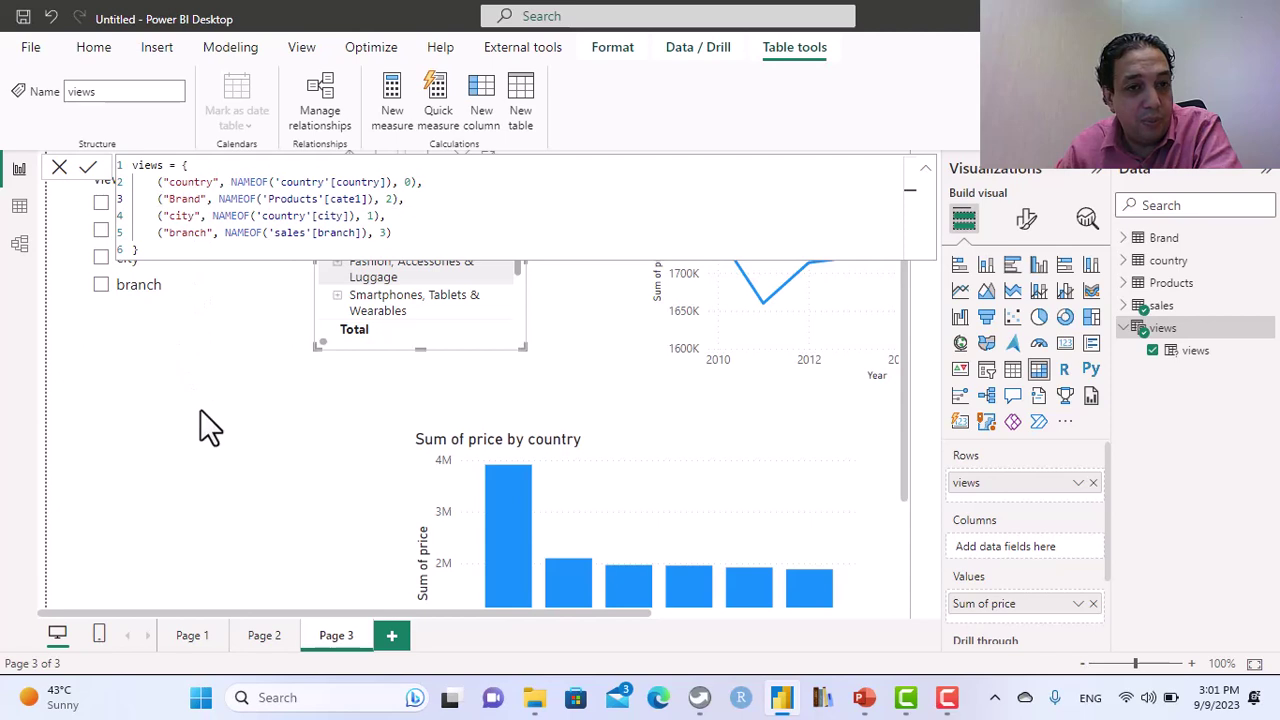
pyautogui.press('Return')
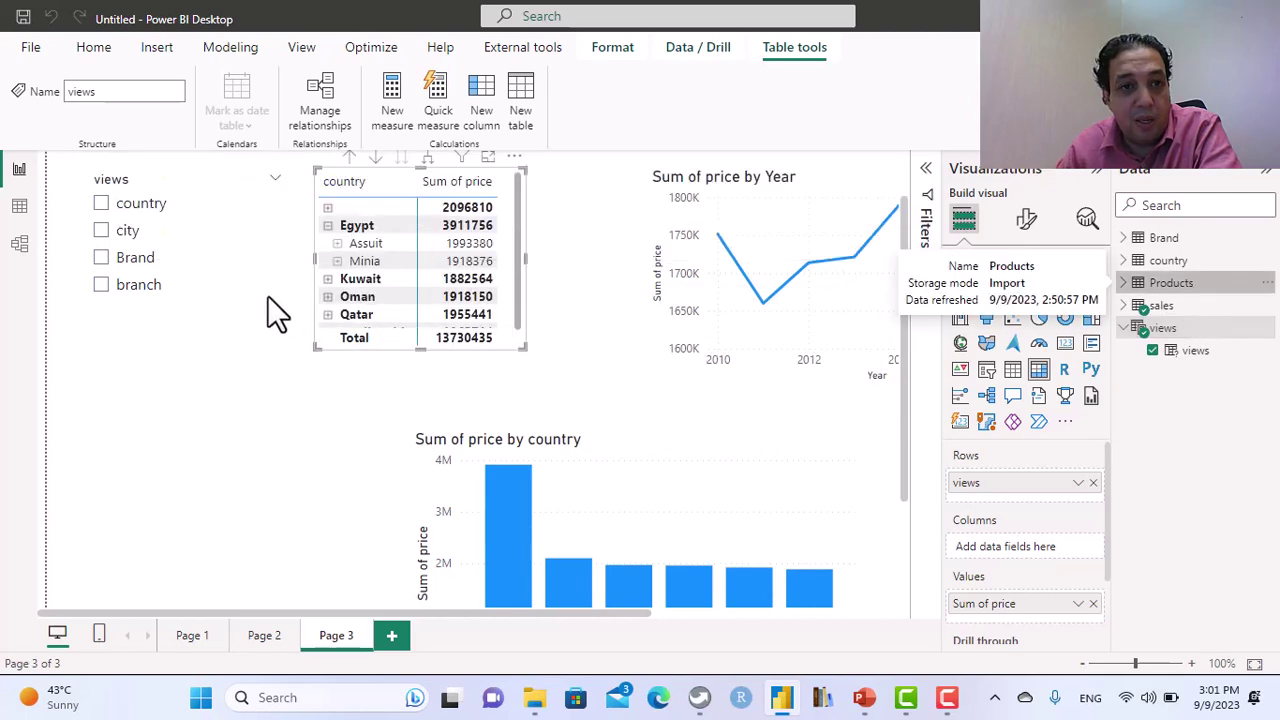
# - Collapse Egypt in the matrix so all countries show
pyautogui.click(328, 226)
pyautogui.click(328, 226)
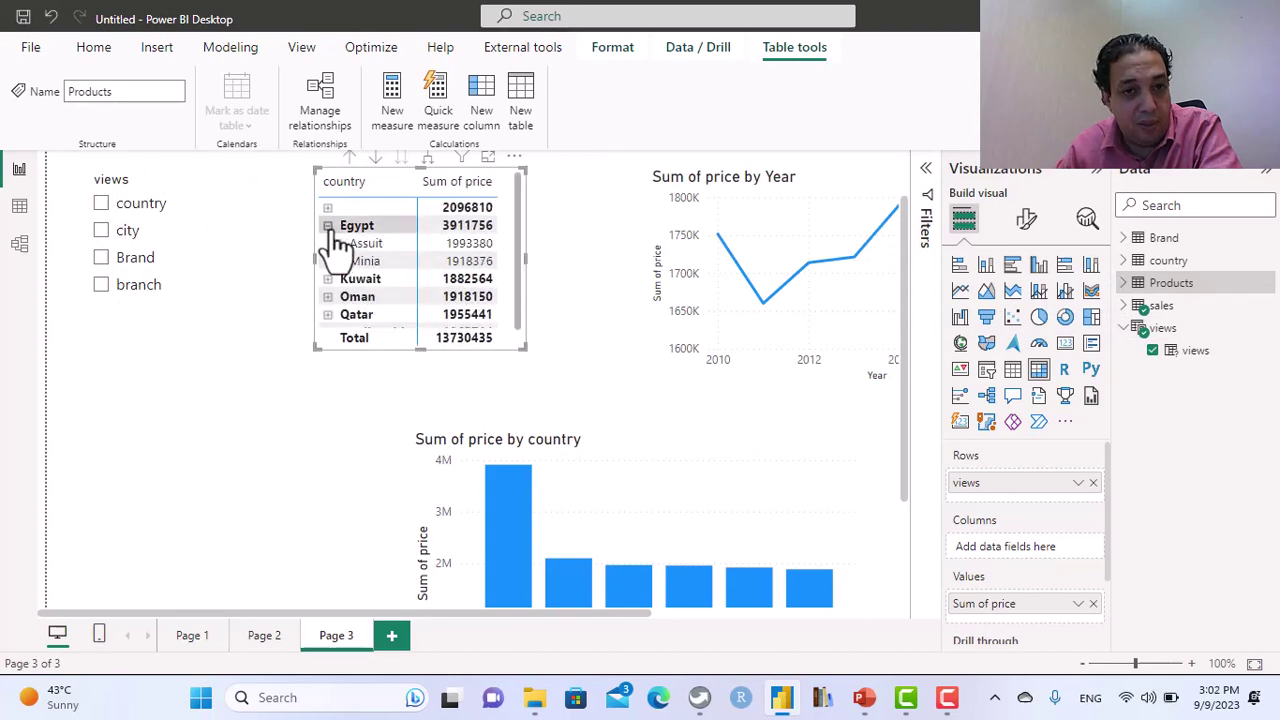
pyautogui.click(328, 226)
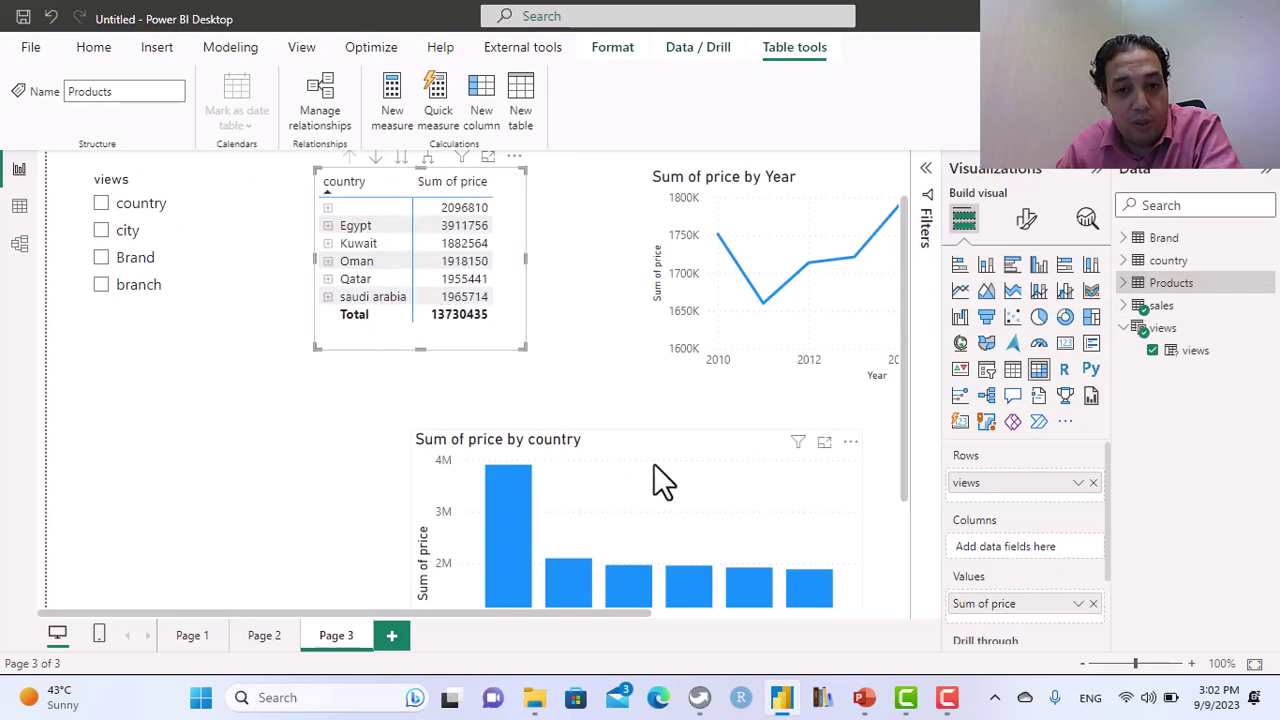
# - Replace country on the column chart's X-axis with the views parameter
pyautogui.click(656, 468)
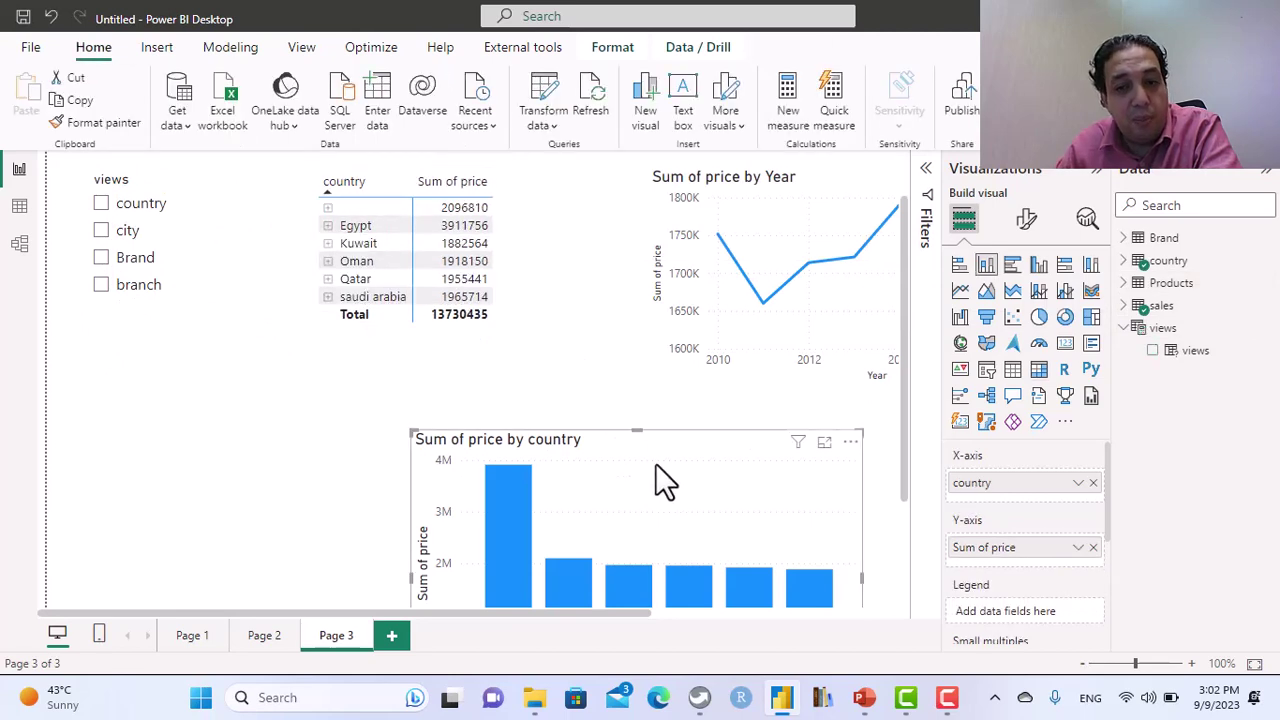
pyautogui.click(1094, 484)
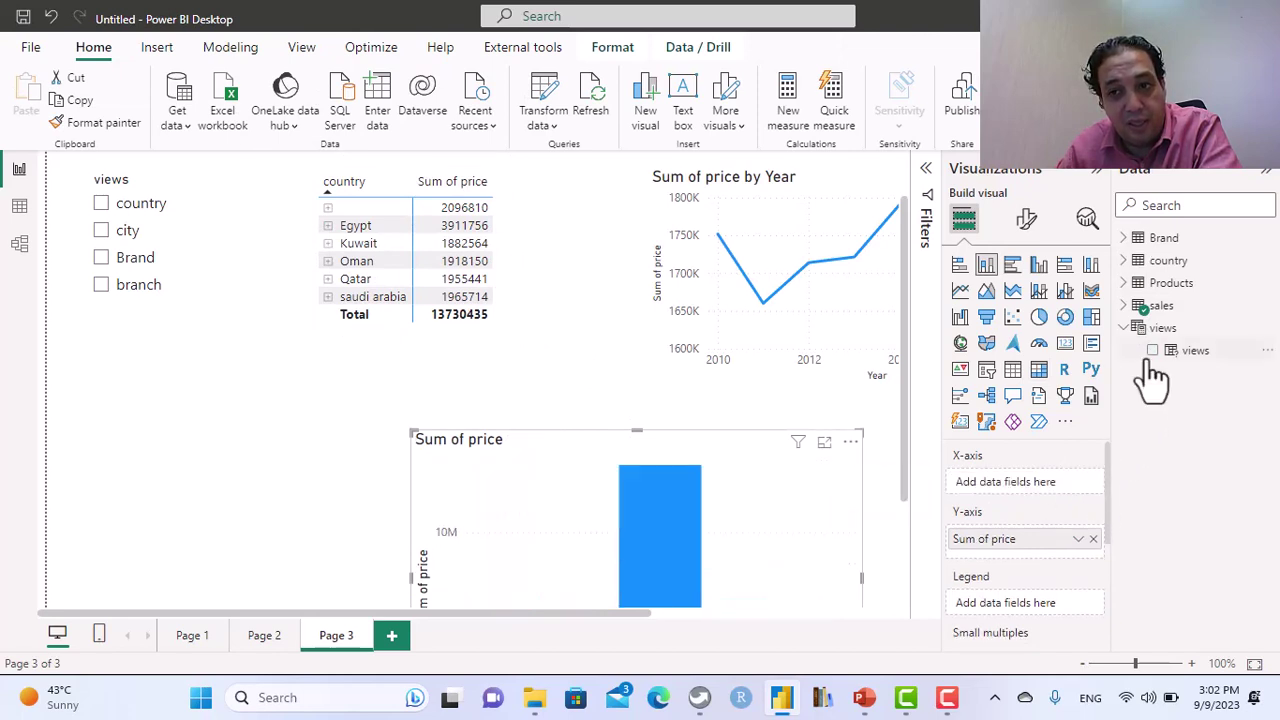
pyautogui.click(1152, 350)
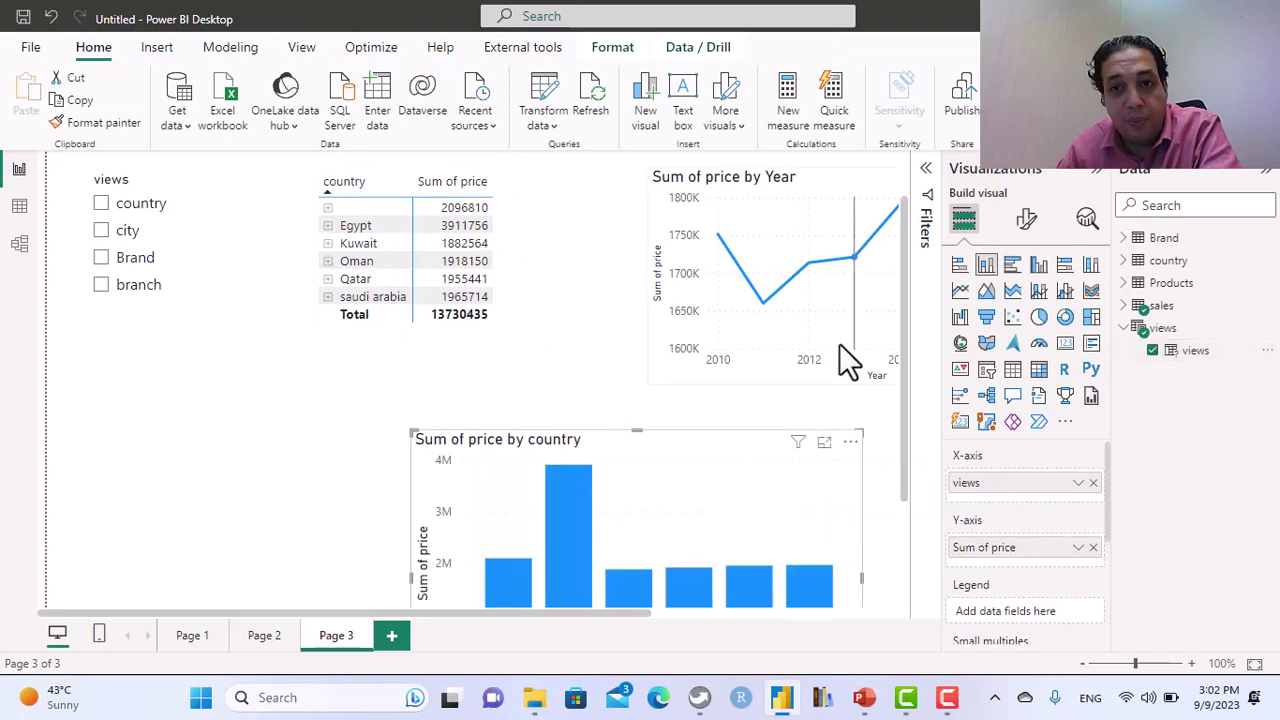
# - Switch the views slicer to city and move the column chart up over the line chart
pyautogui.click(101, 231)
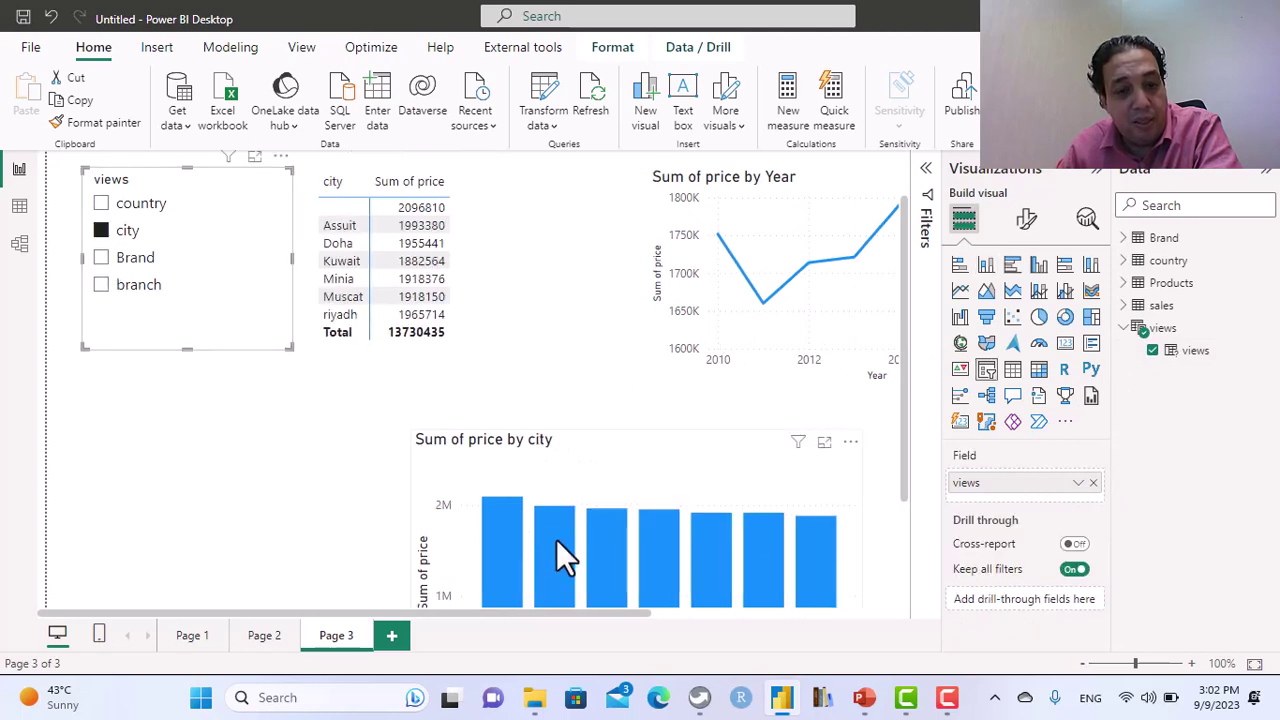
pyautogui.moveTo(576, 441); pyautogui.dragTo(606, 277)
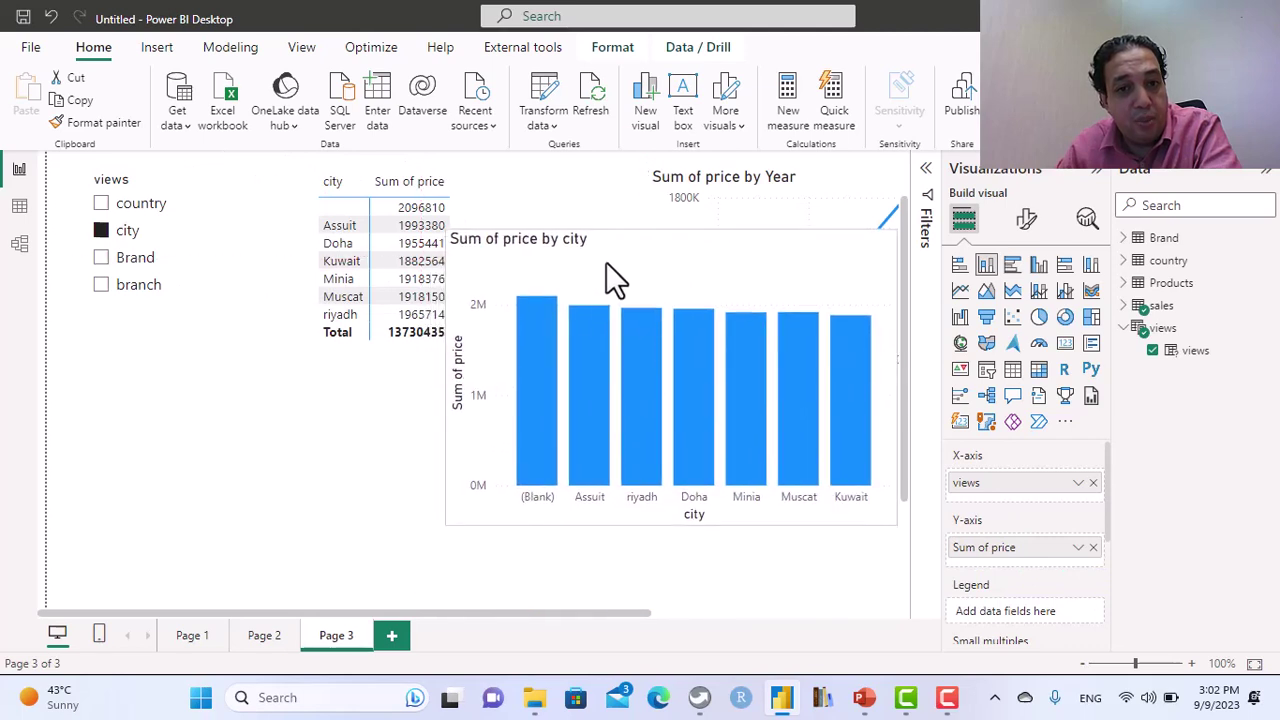
pyautogui.click(101, 265)
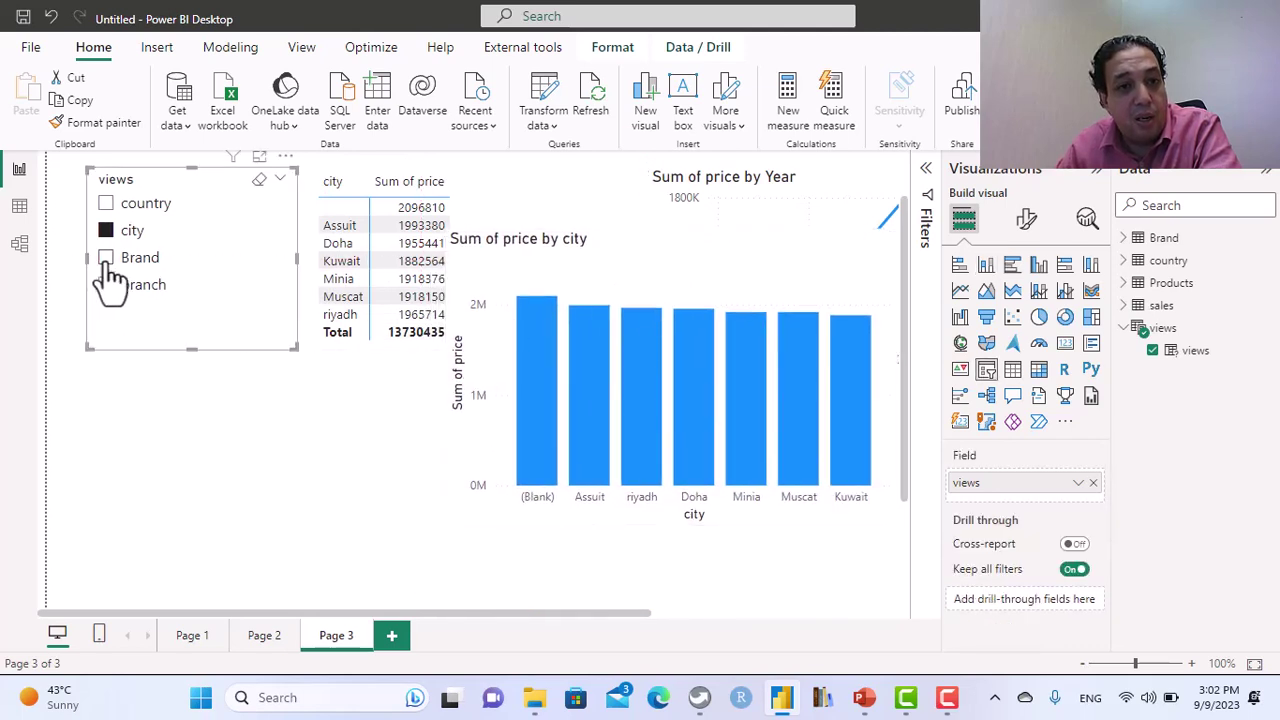
# - Select country and city in the views slicer, then drill into Egypt's cities Assuit and Minia
pyautogui.click(106, 258)
pyautogui.click(110, 206)
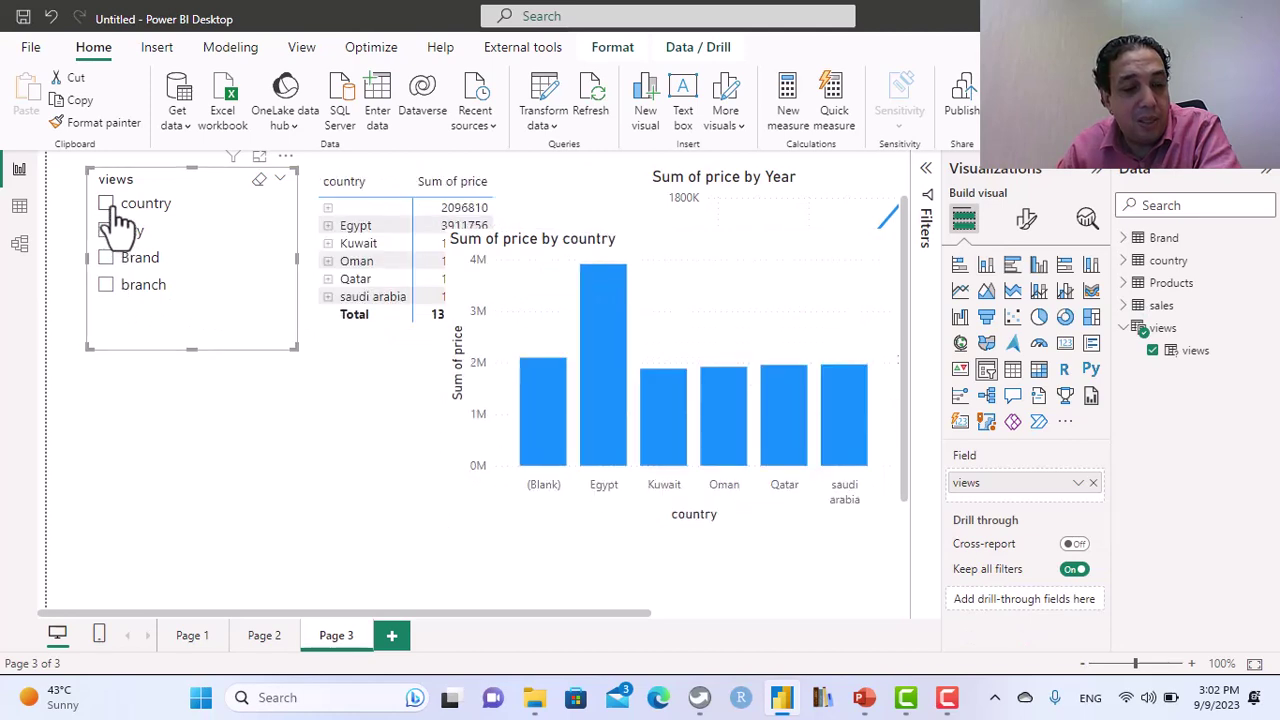
pyautogui.click(108, 205)
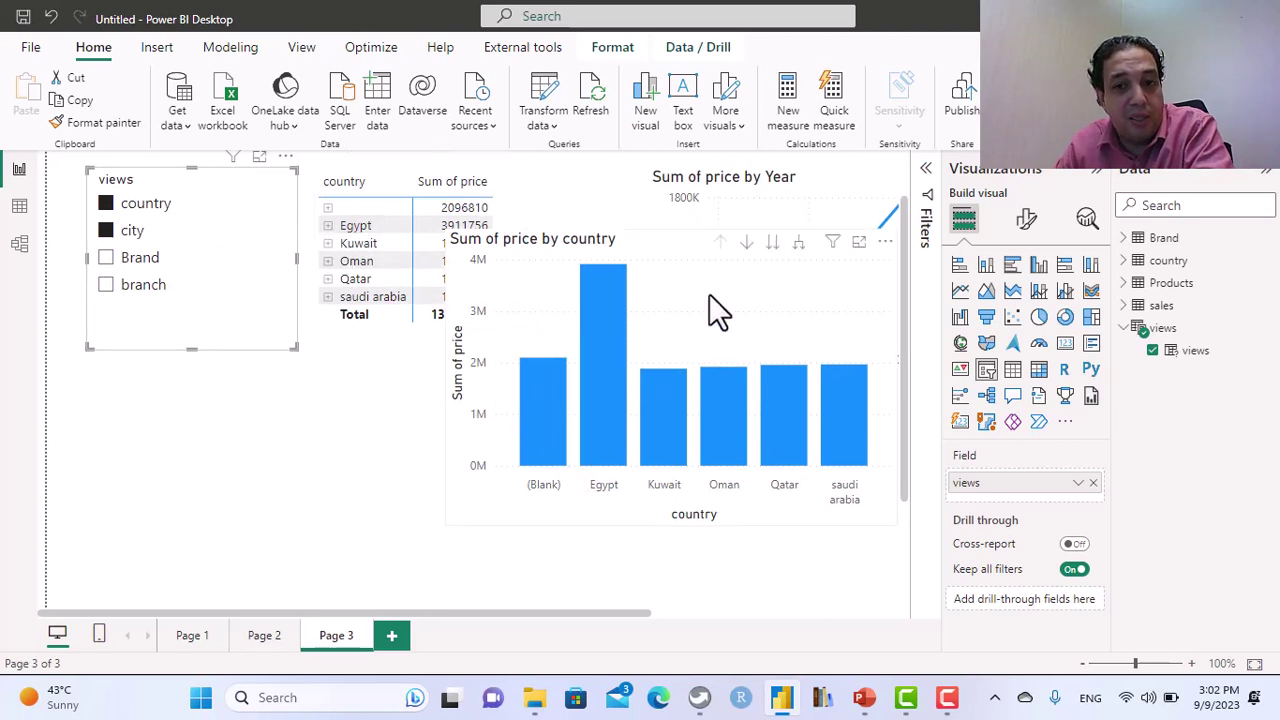
pyautogui.click(746, 243)
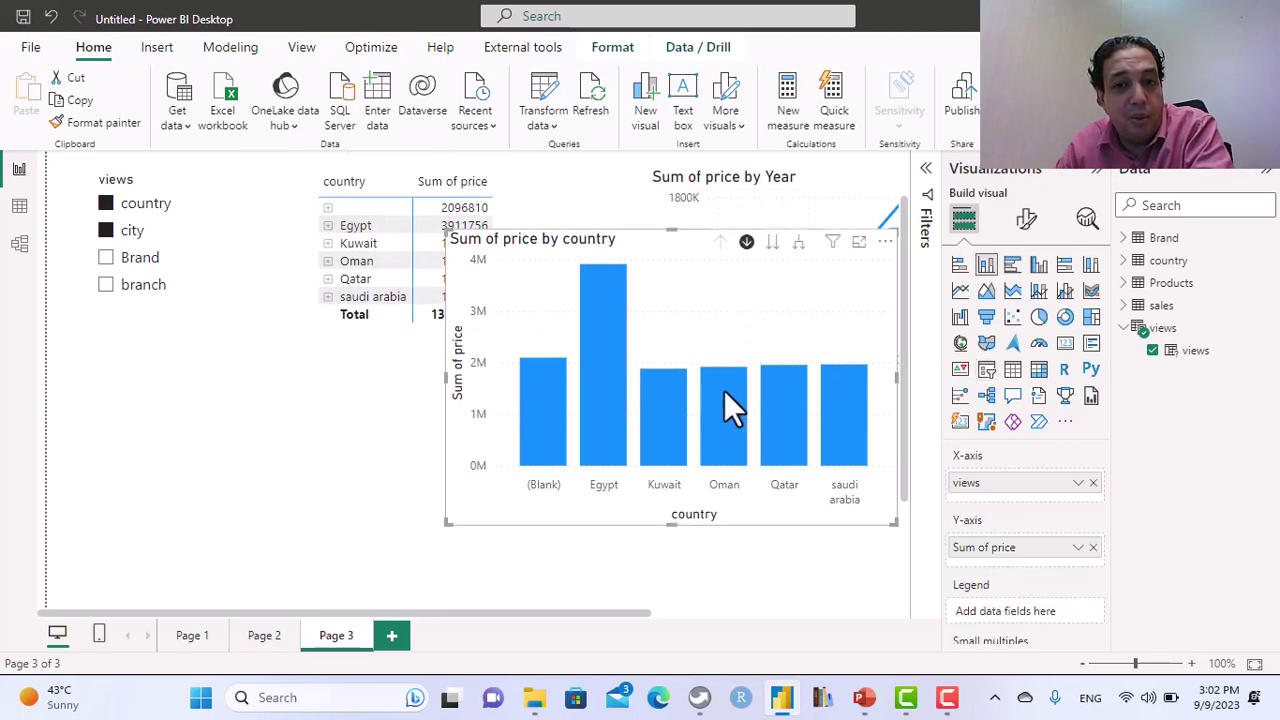
pyautogui.click(606, 407)
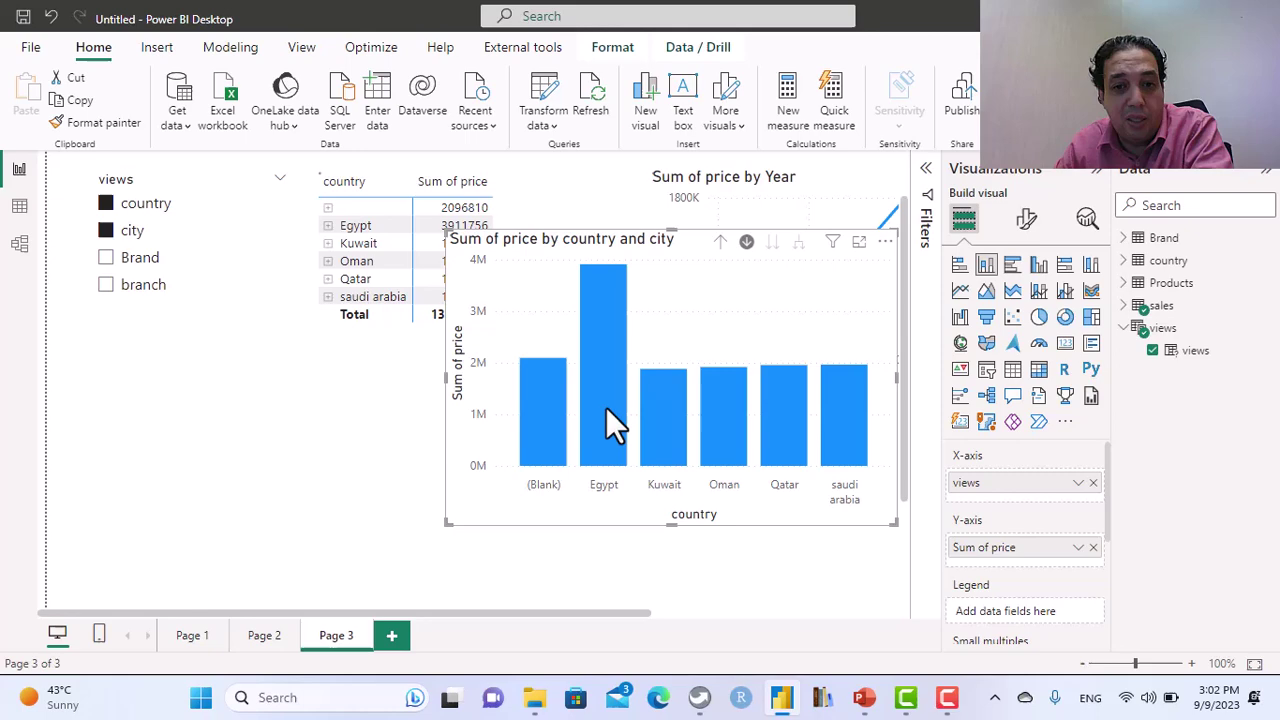